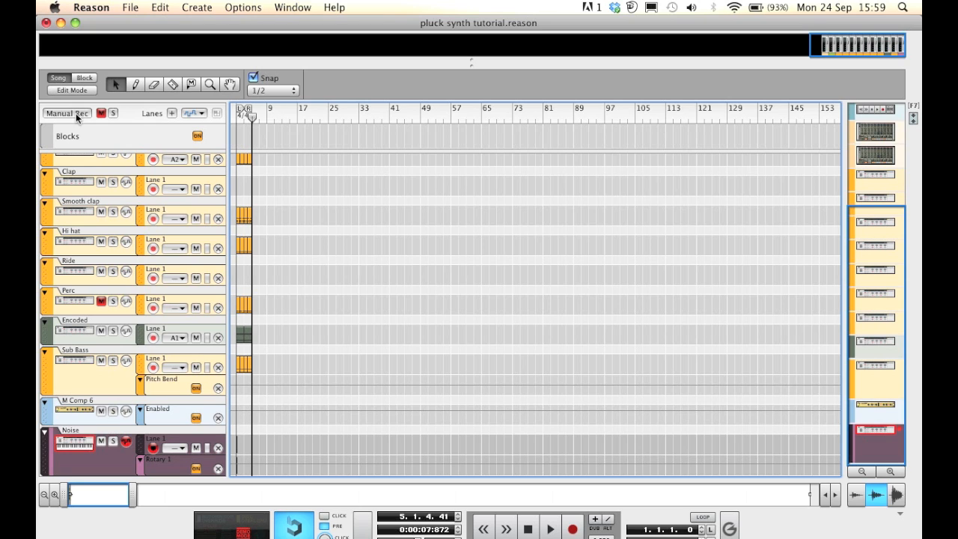
Select the Encoded track, open the rack, and create a new Combinator device below the Noise device
click(49, 322)
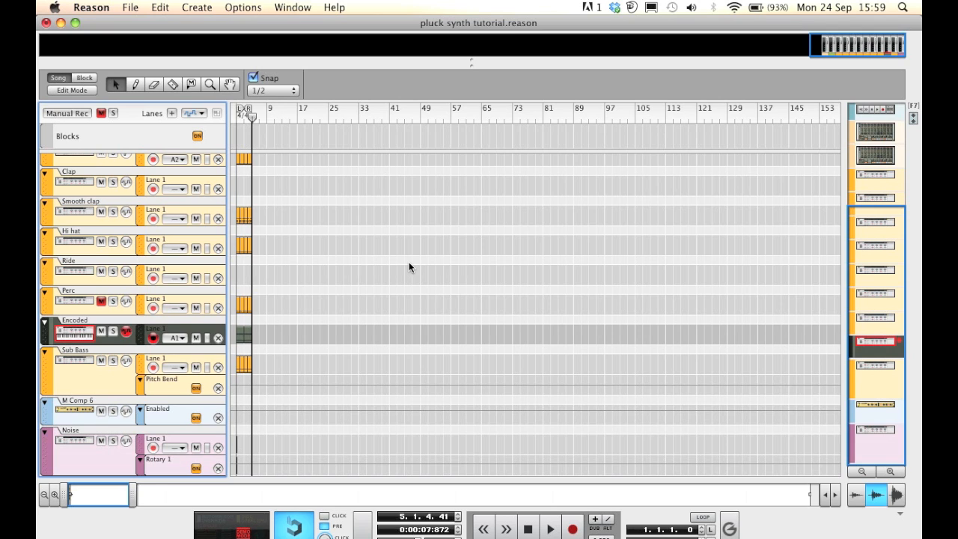
key(F6)
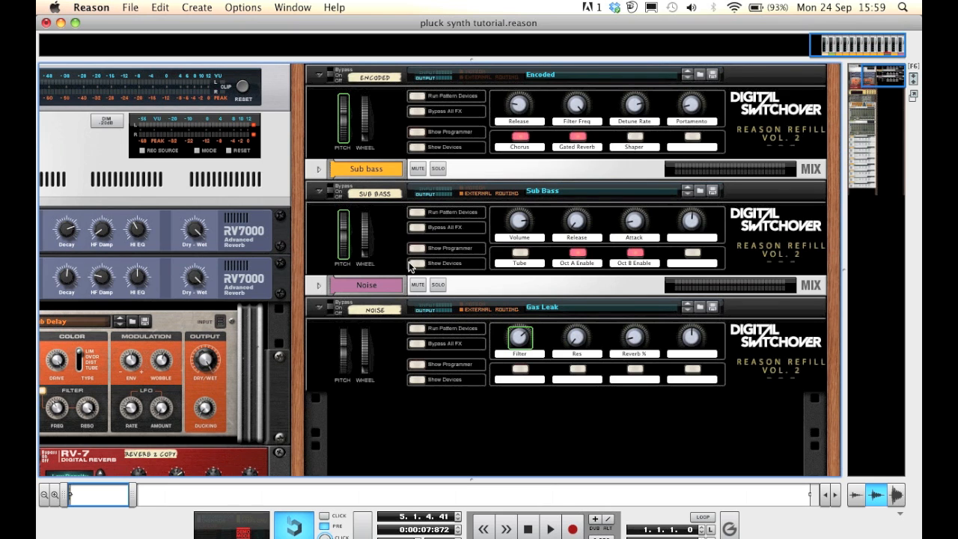
scroll(629, 299, up, 1)
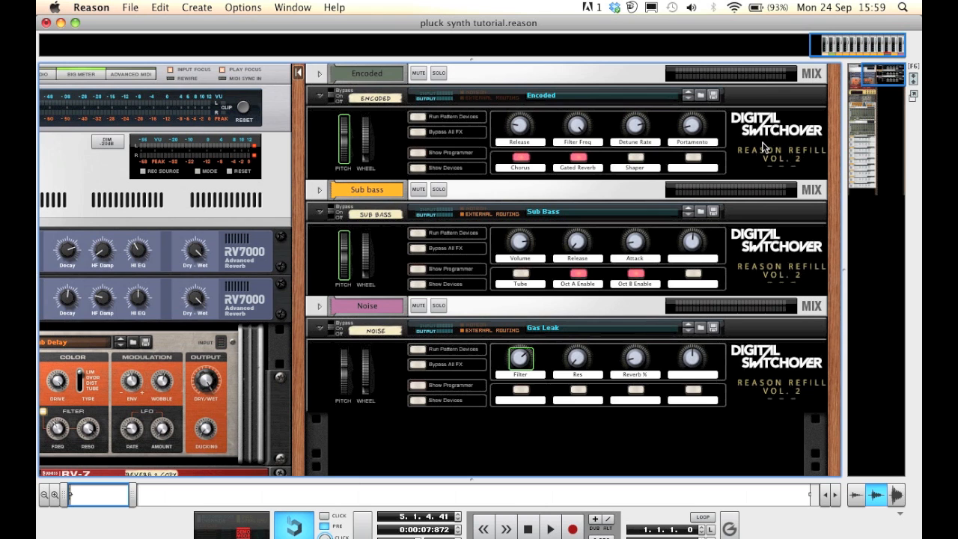
scroll(763, 141, down, 10)
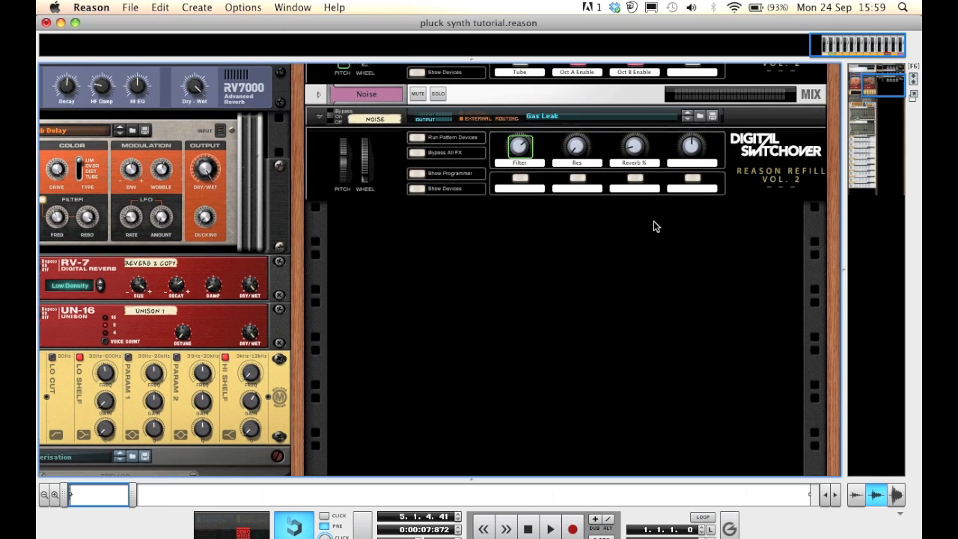
right_click(653, 222)
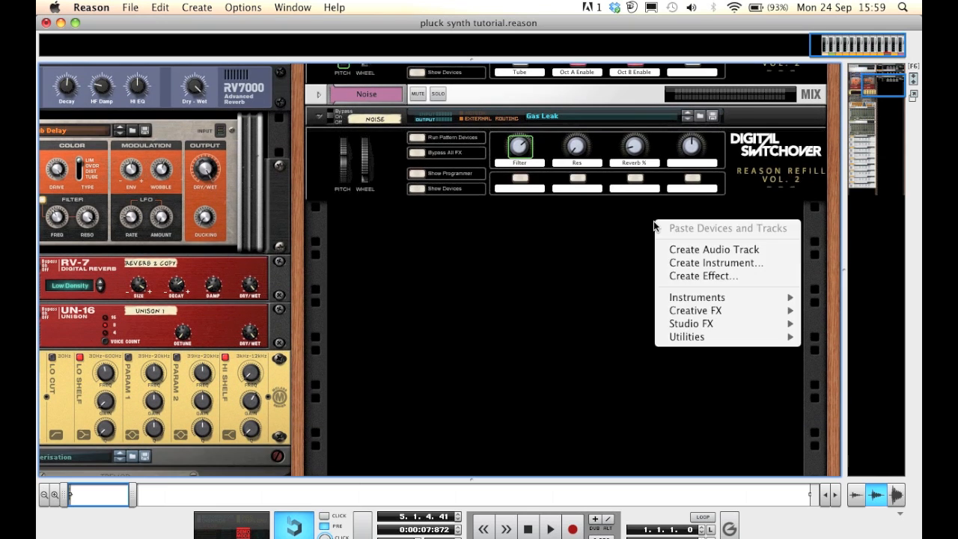
mouse_move(689, 296)
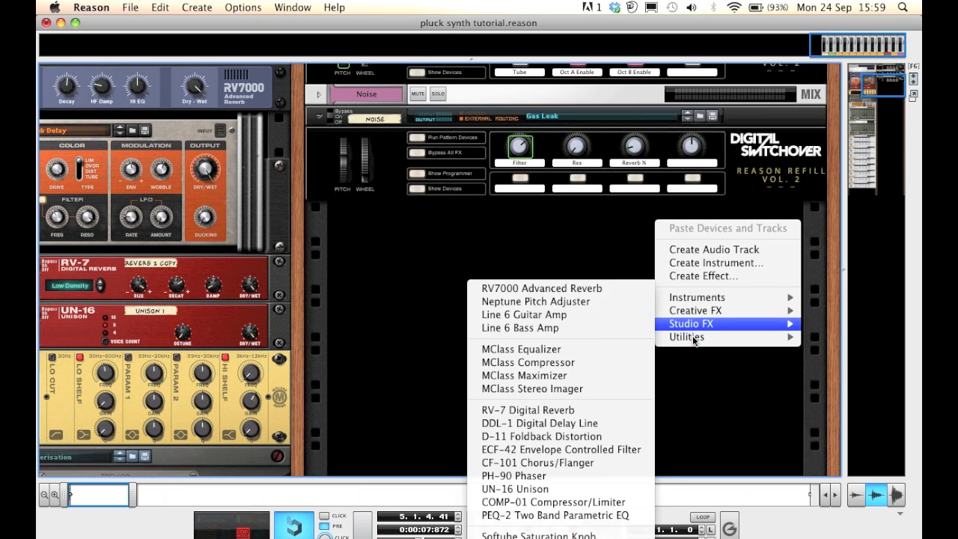
mouse_move(672, 340)
click(640, 338)
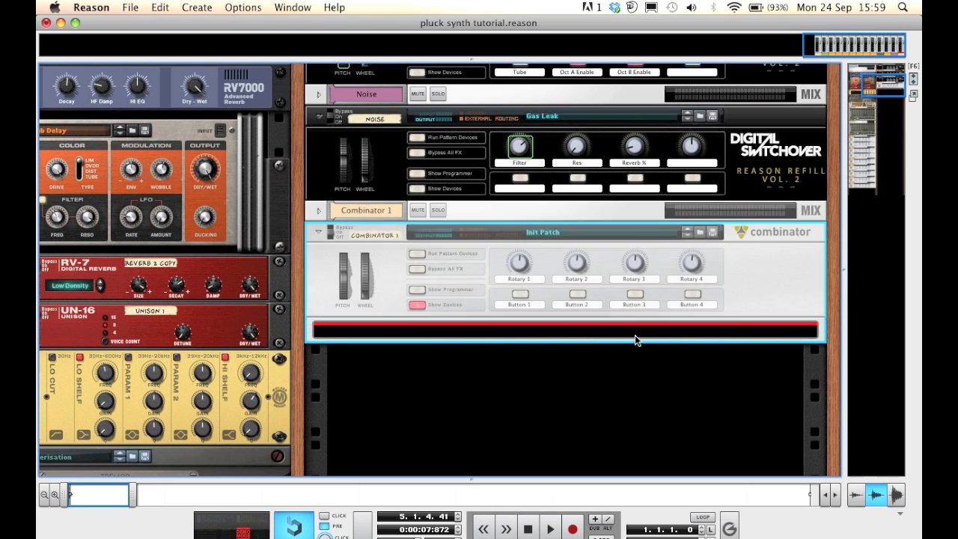
Add a Thor synthesizer inside the Combinator and show its programmer
right_click(568, 333)
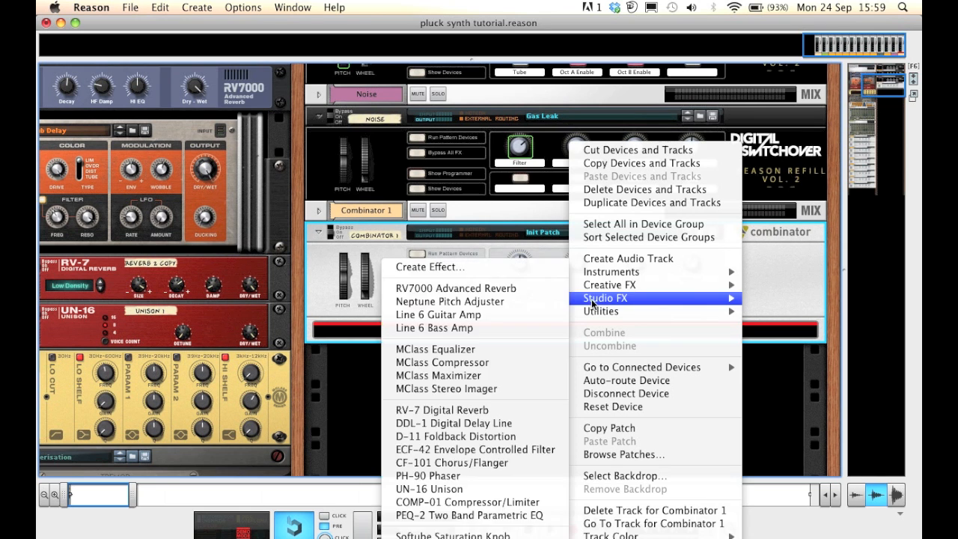
mouse_move(625, 275)
click(481, 329)
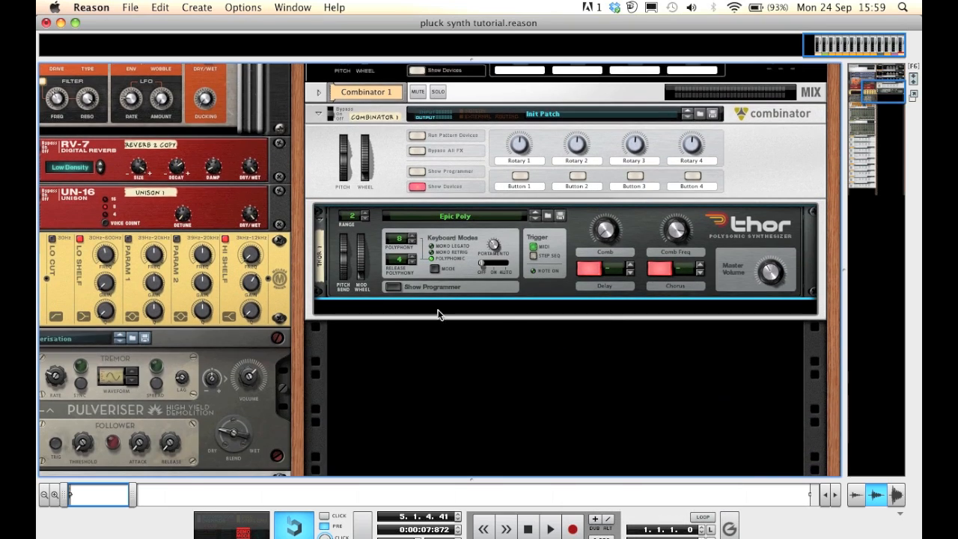
click(394, 286)
Reset the Thor device to its initial patch
right_click(585, 187)
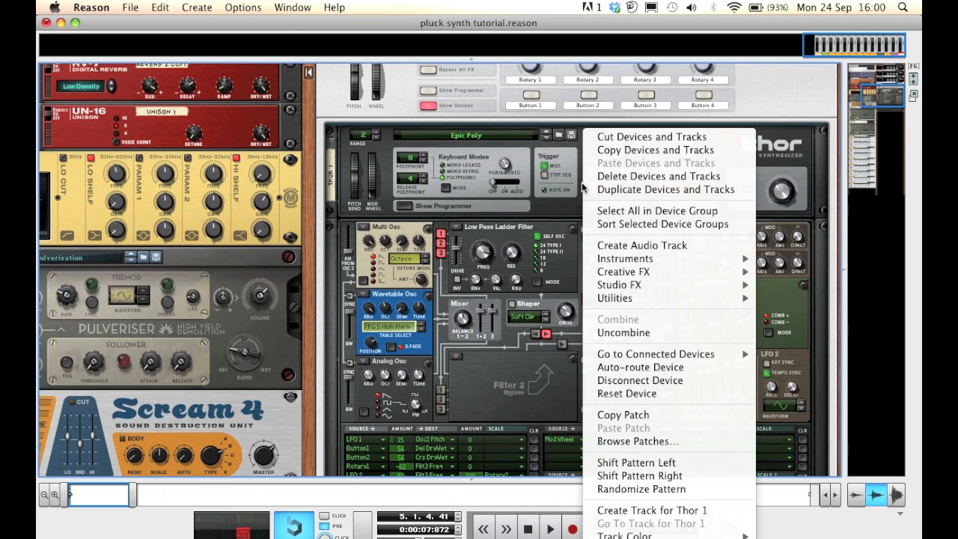
click(683, 394)
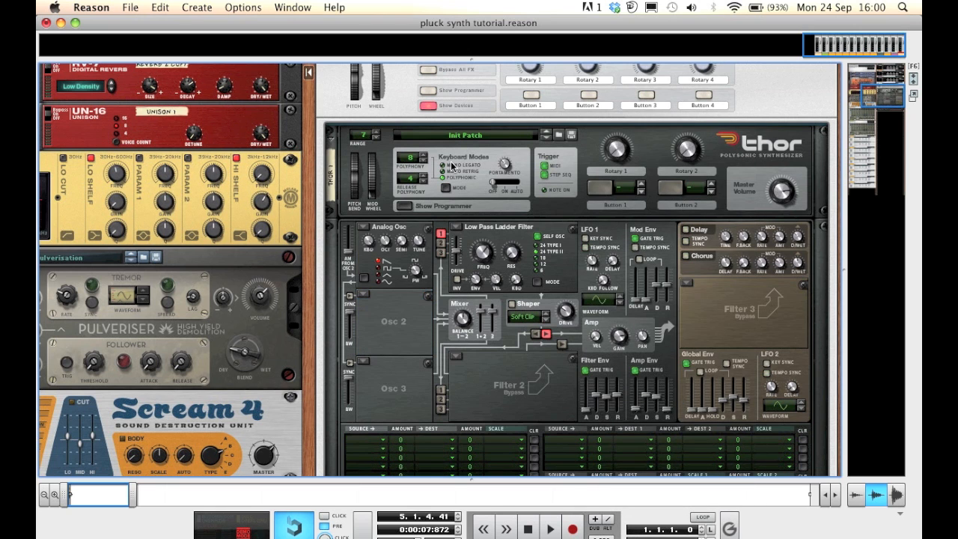
scroll(490, 157, down, 1)
scroll(488, 153, down, 3)
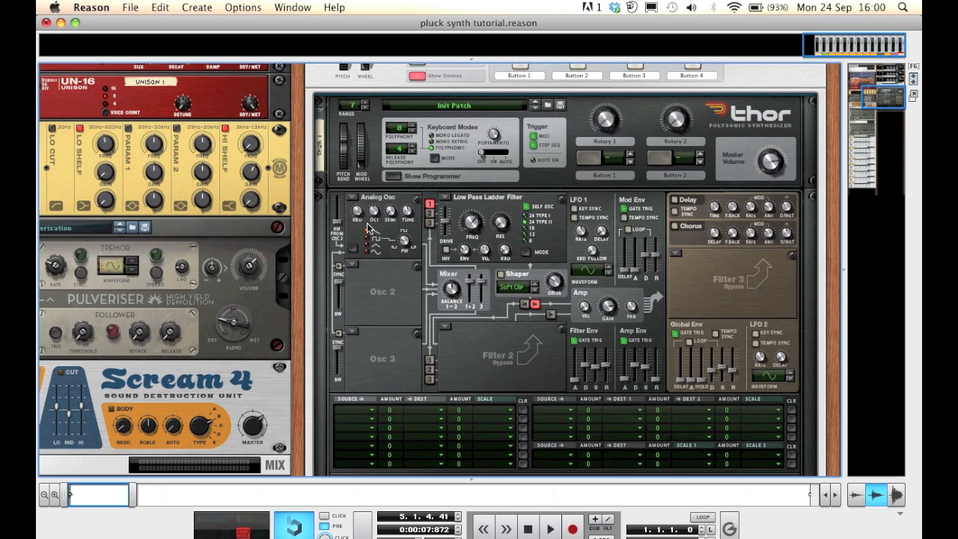
Turn oscillator 1 off and load a Multi Oscillator into the oscillator 2 slot
click(353, 199)
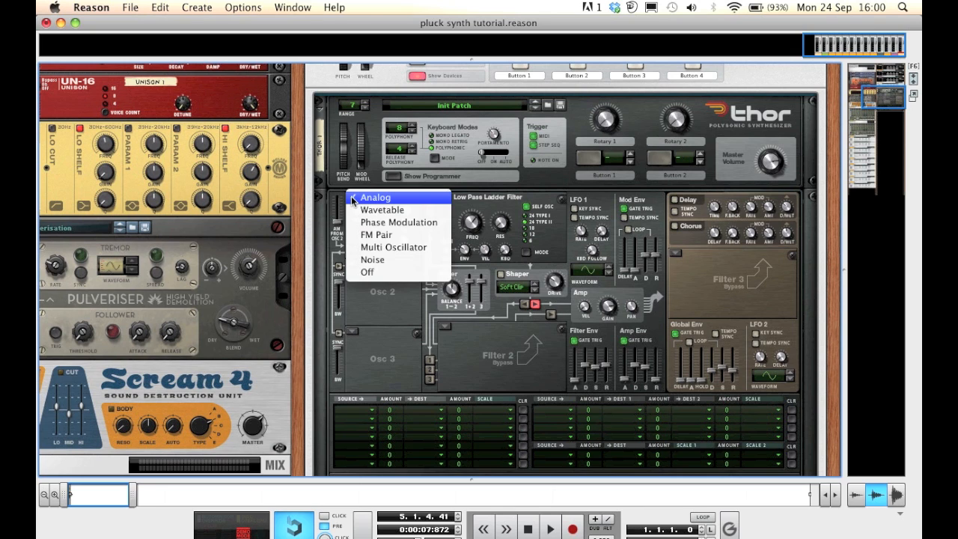
click(359, 271)
click(353, 268)
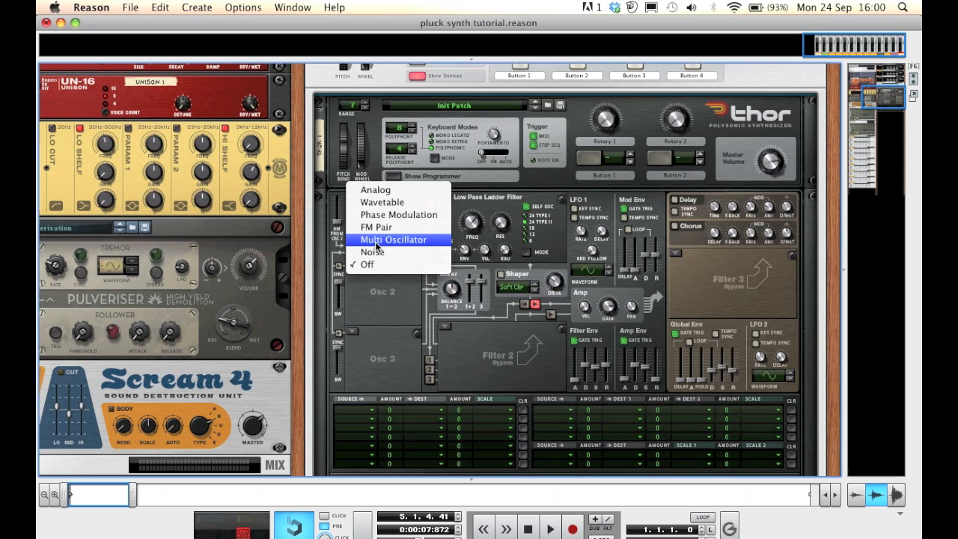
click(376, 241)
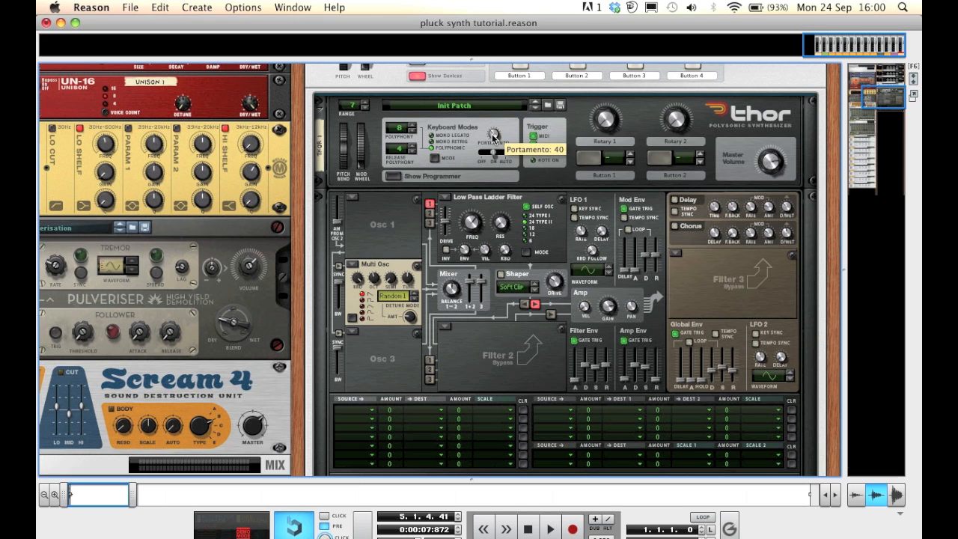
Turn the portamento knob down
drag(493, 134, 500, 173)
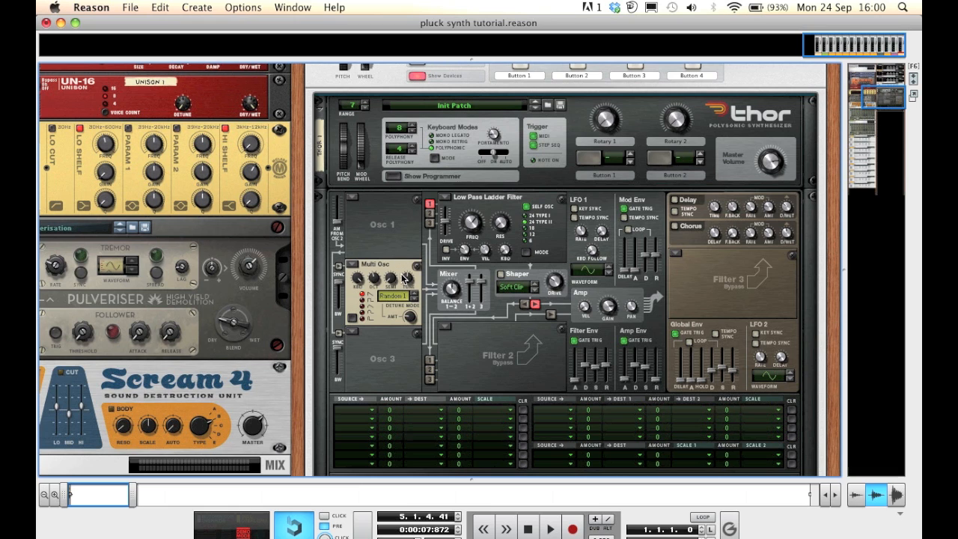
Load a Multi Oscillator into the oscillator 3 slot
mouse_move(380, 279)
mouse_move(409, 317)
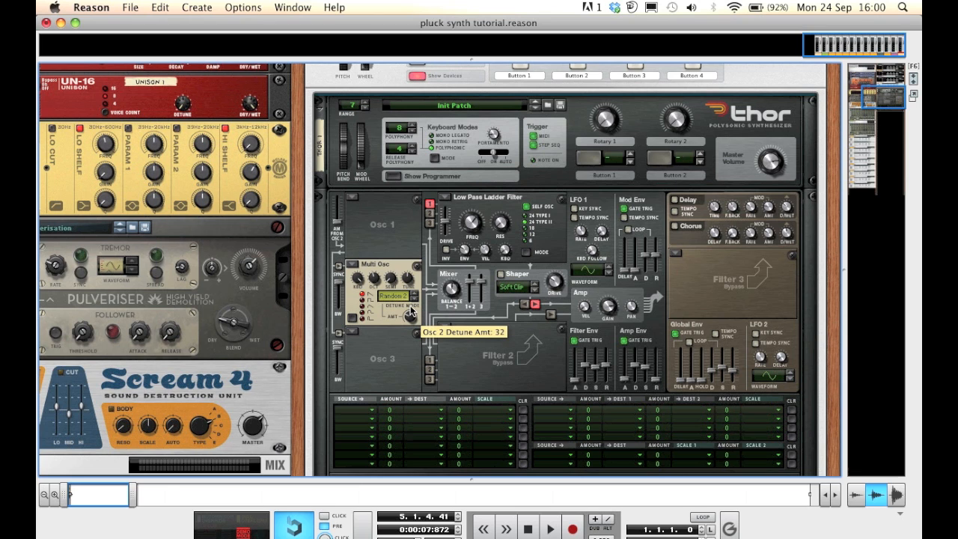
click(351, 331)
click(368, 310)
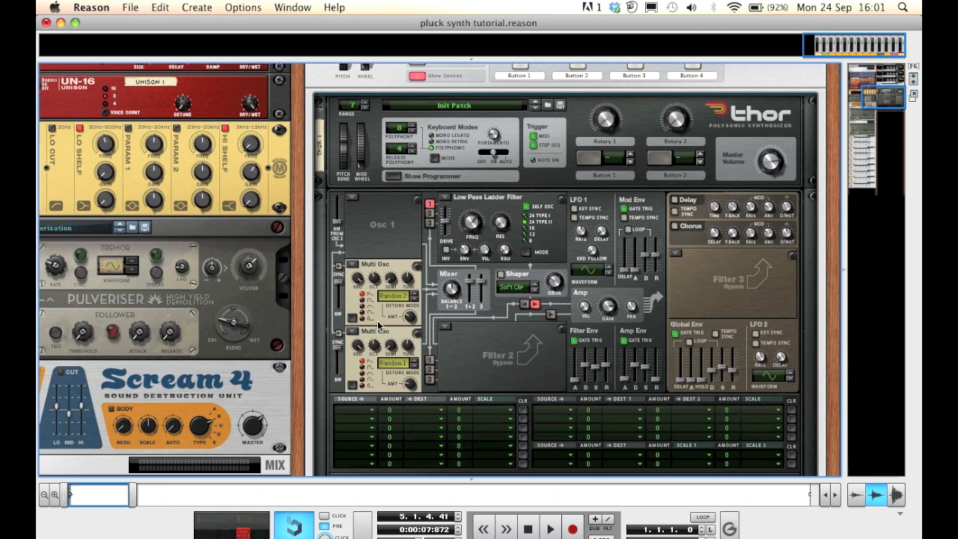
mouse_move(376, 345)
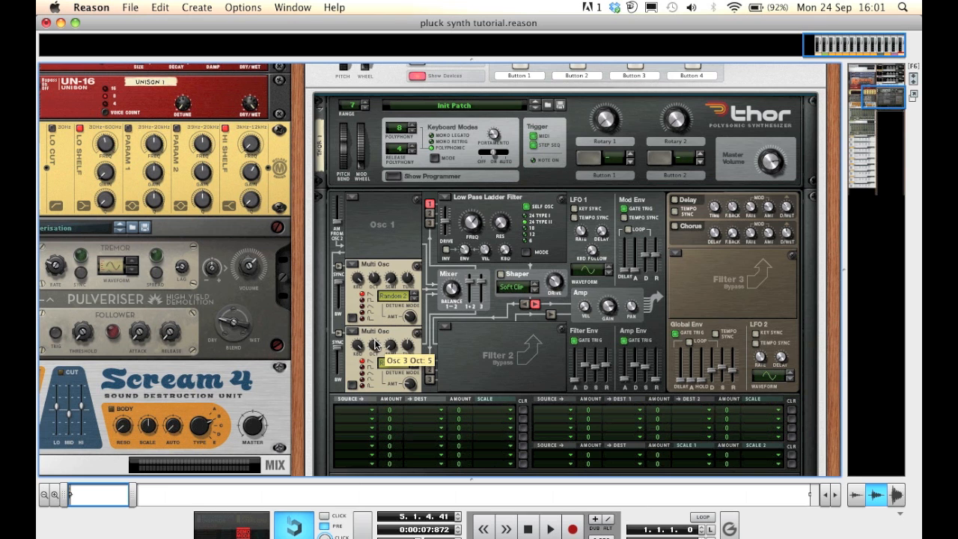
Set oscillator 3's detune mode to Random 2
scroll(455, 351, down, 2)
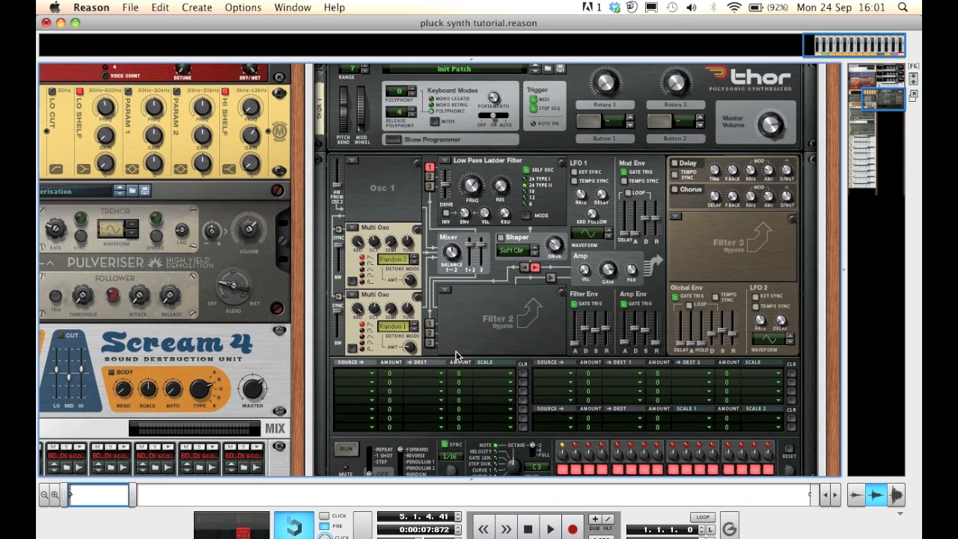
click(414, 329)
mouse_move(409, 345)
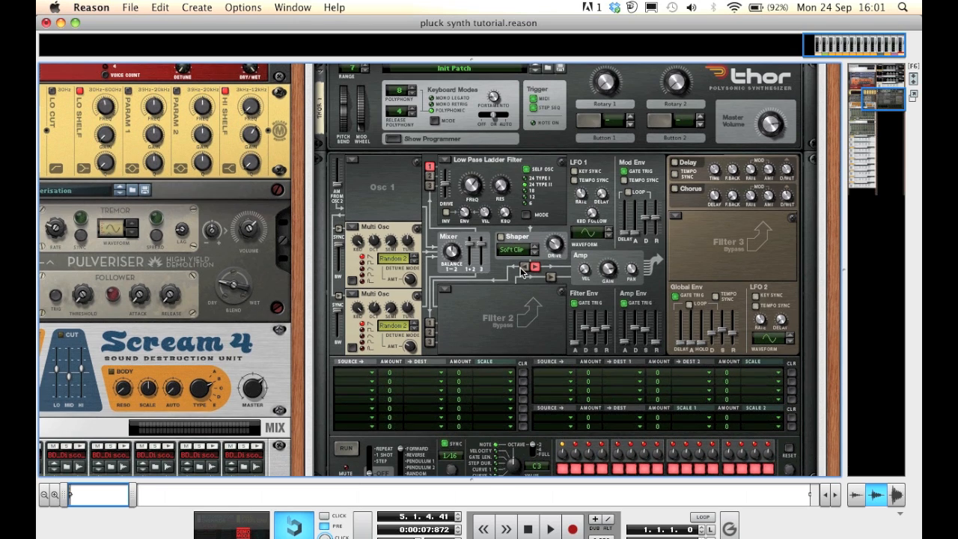
Change the oscillator routing buttons into filter 1 so oscillators 2 and 3 feed it
click(430, 165)
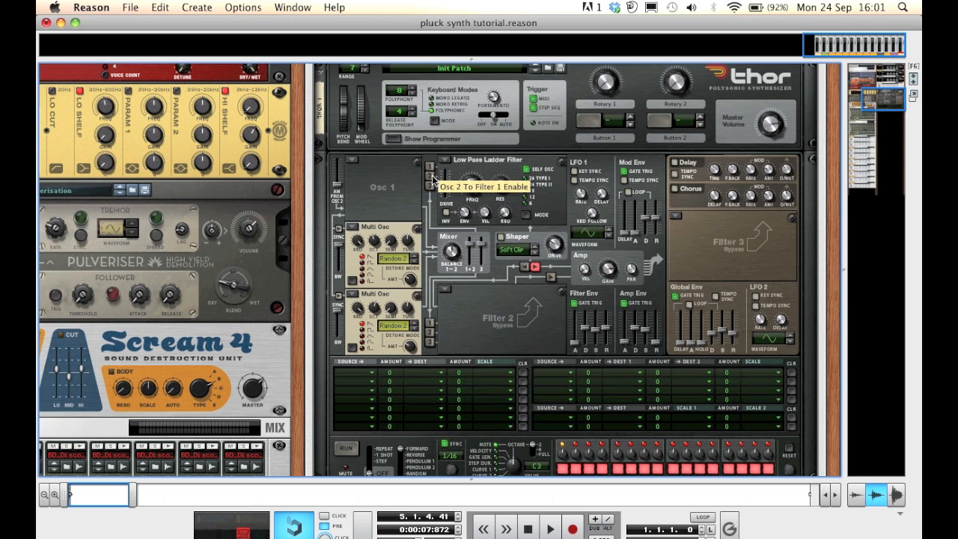
click(430, 185)
Raise filter 1's frequency and set its resonance to 25
drag(469, 195, 458, 143)
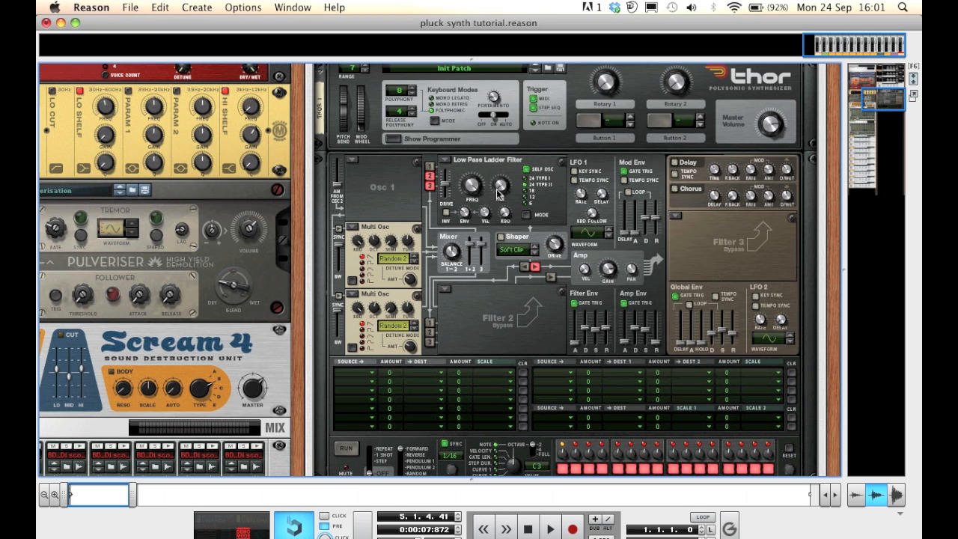
mouse_move(498, 190)
drag(498, 189, 493, 155)
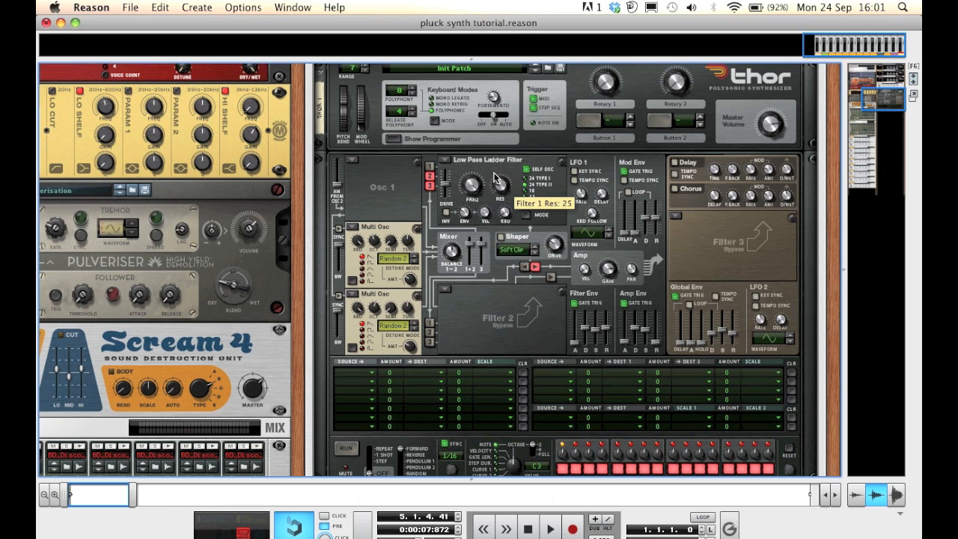
Adjust the mixer balance knob and the oscillator level sliders
mouse_move(453, 253)
drag(454, 253, 437, 198)
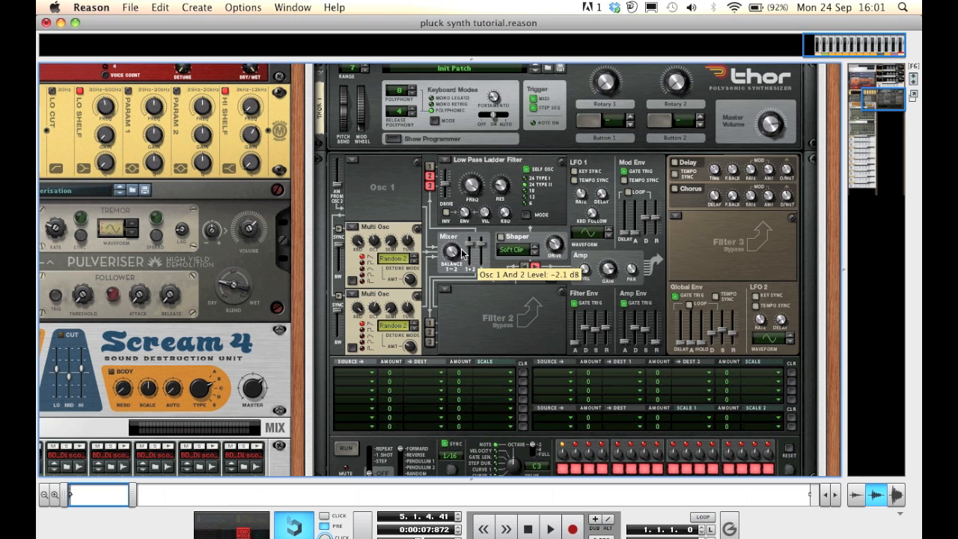
drag(482, 245, 483, 270)
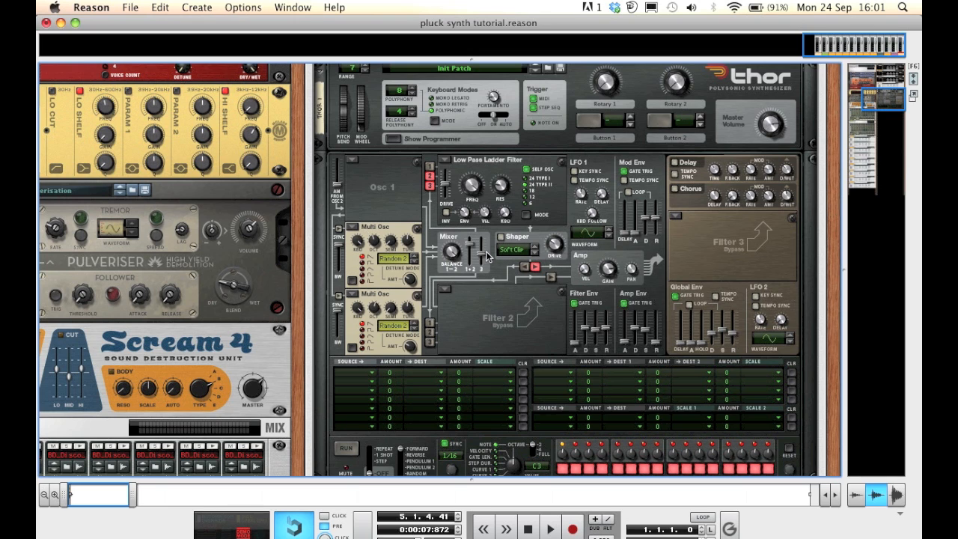
mouse_move(484, 259)
drag(484, 260, 484, 242)
Load a State Variable filter into filter 2, route oscillator 3 into it and enable its output
mouse_move(603, 273)
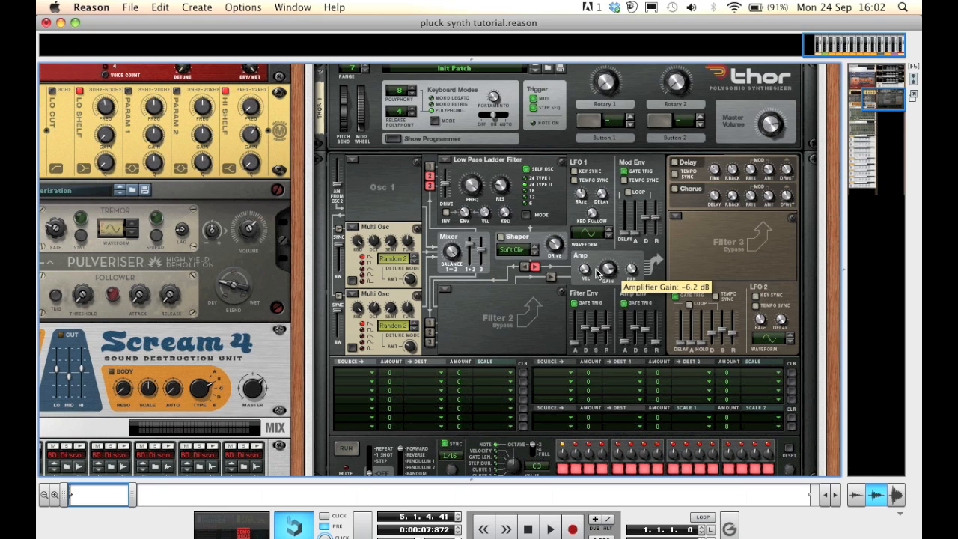
click(443, 291)
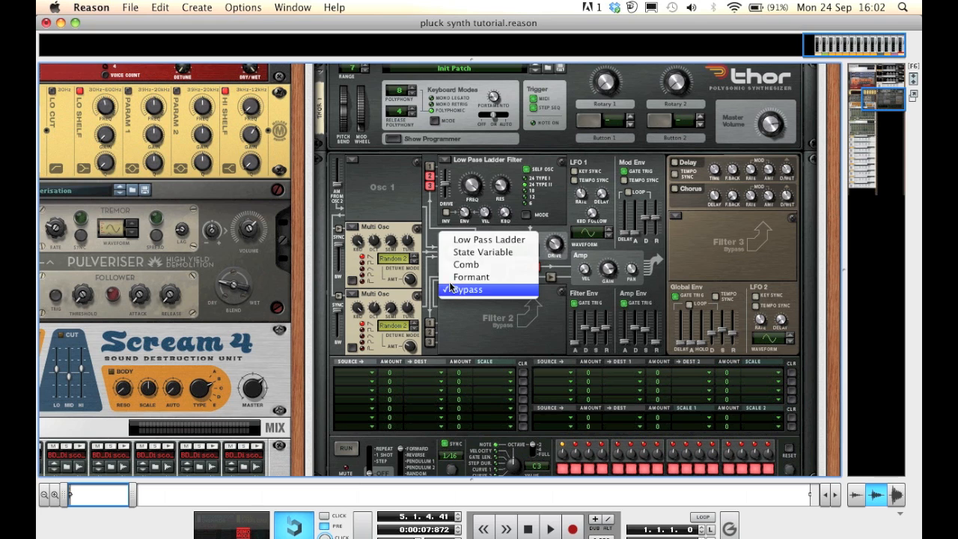
click(485, 255)
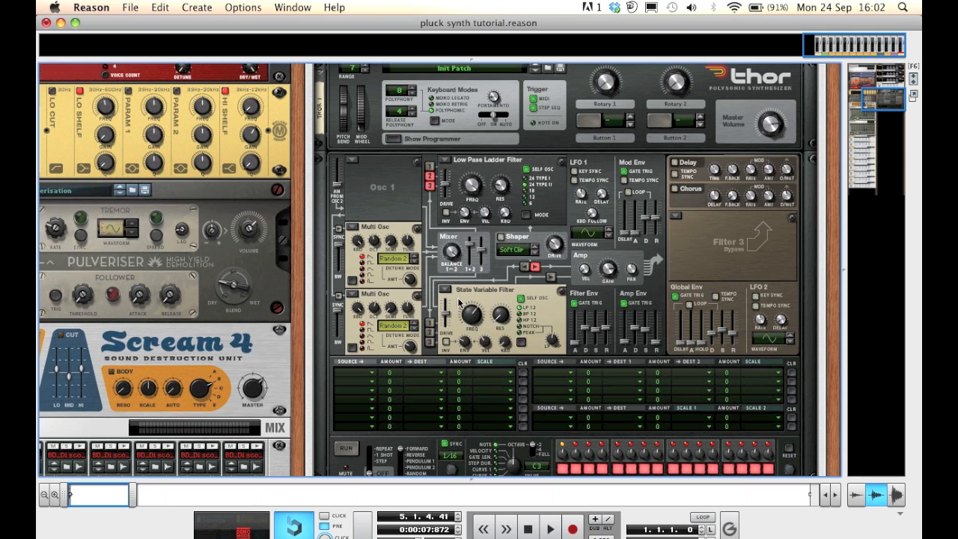
click(430, 332)
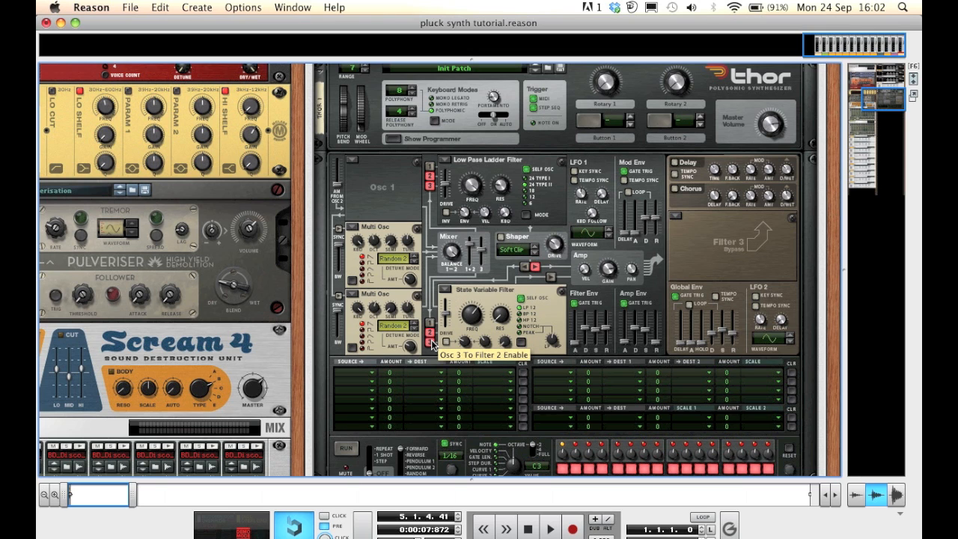
click(550, 277)
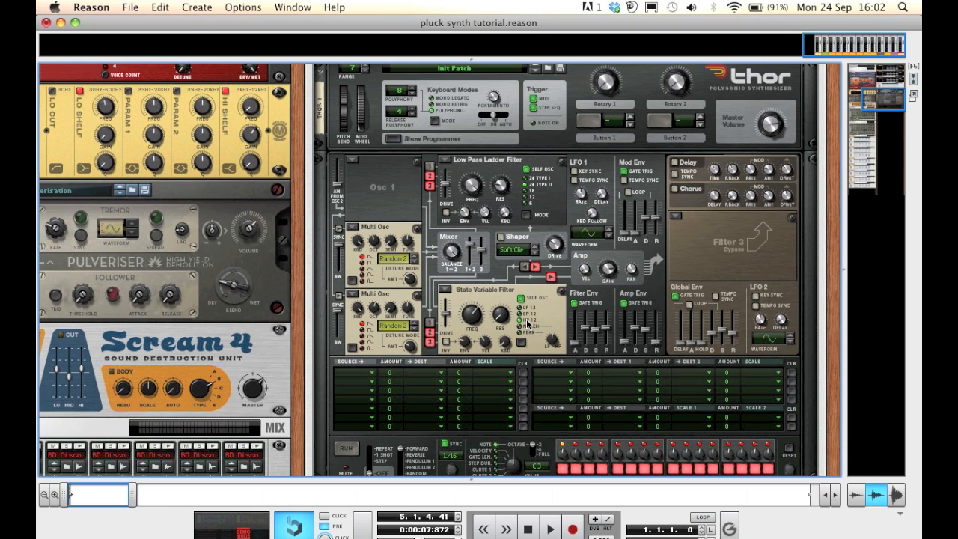
Lower filter 2's frequency and raise its envelope amount to about 33 or more
mouse_move(473, 314)
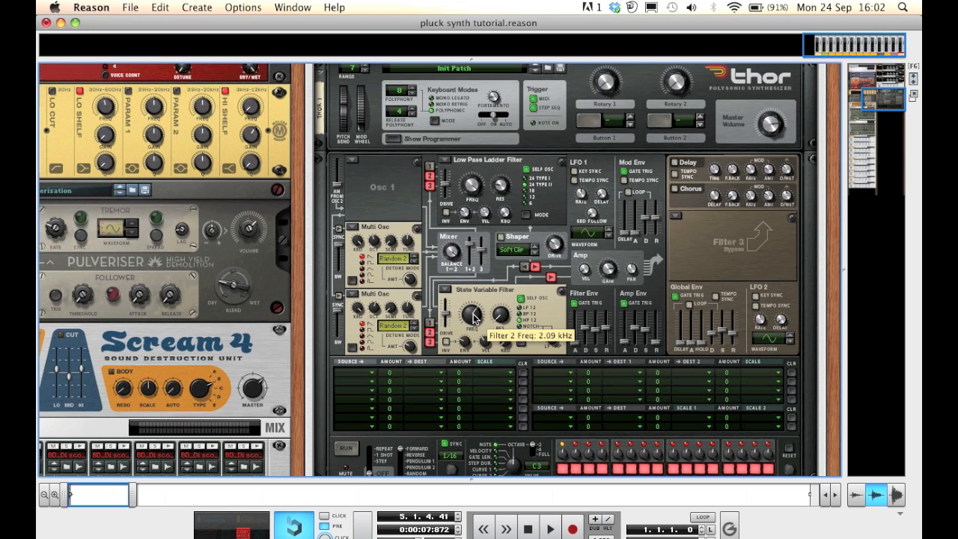
drag(472, 314, 486, 364)
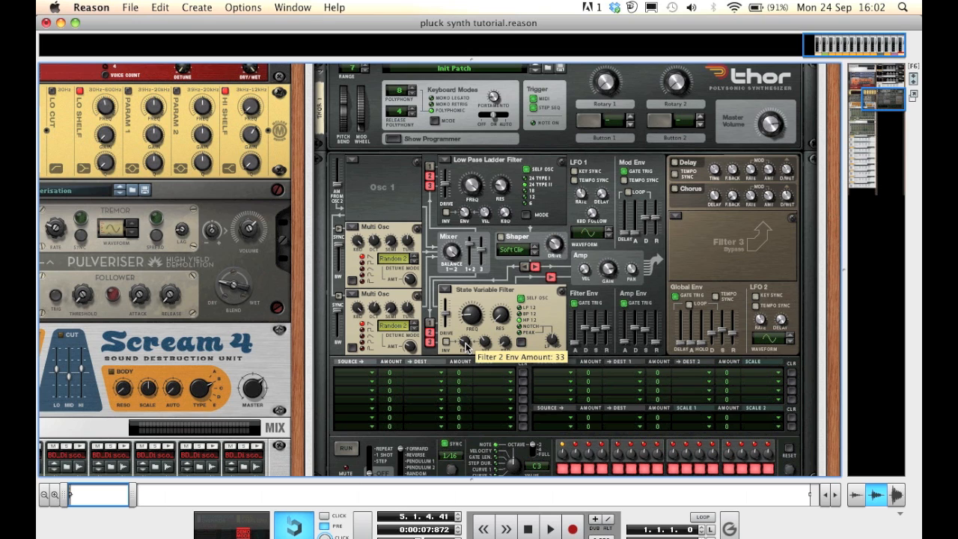
drag(464, 342, 455, 260)
Try raising filter 2's frequency, then undo that change
scroll(464, 341, up, 1)
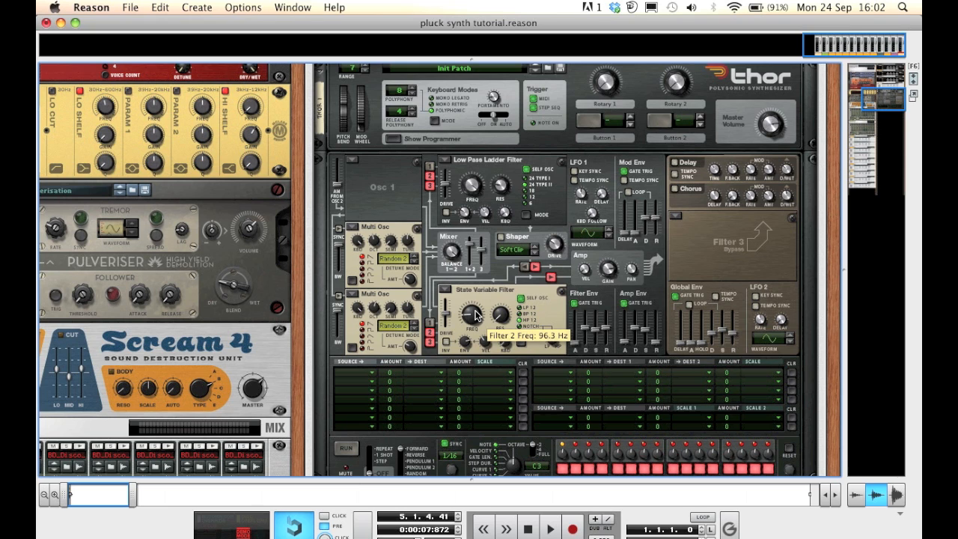
drag(474, 314, 466, 285)
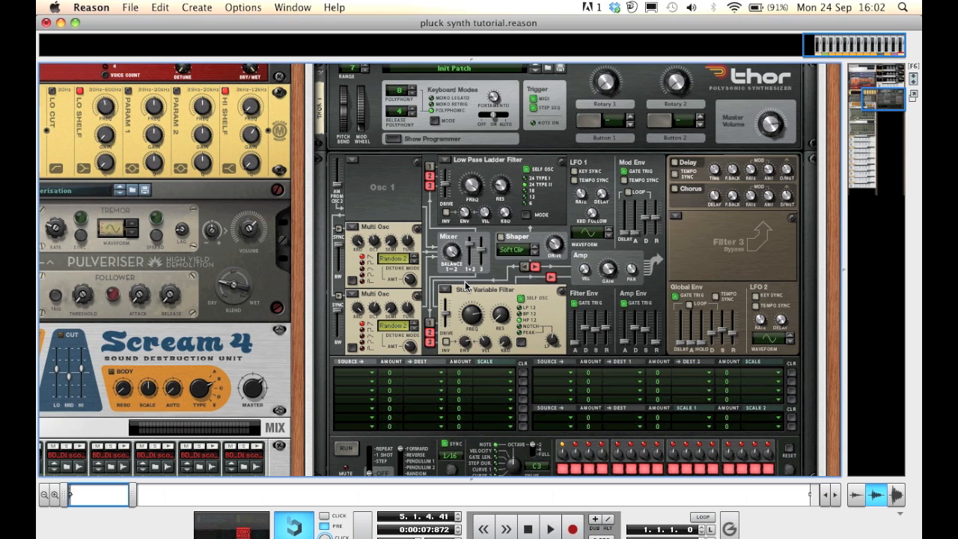
key(super+z)
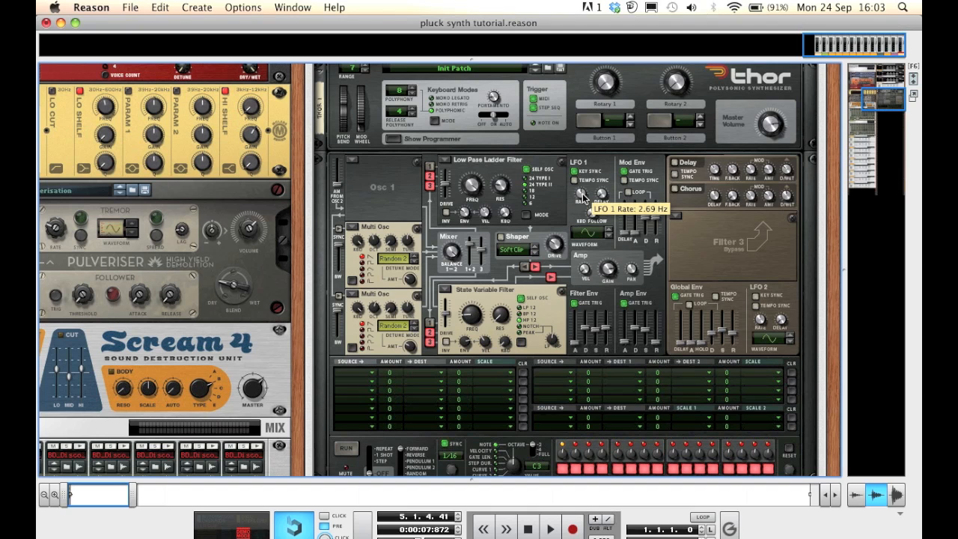
Raise LFO 1's rate
drag(582, 197, 572, 154)
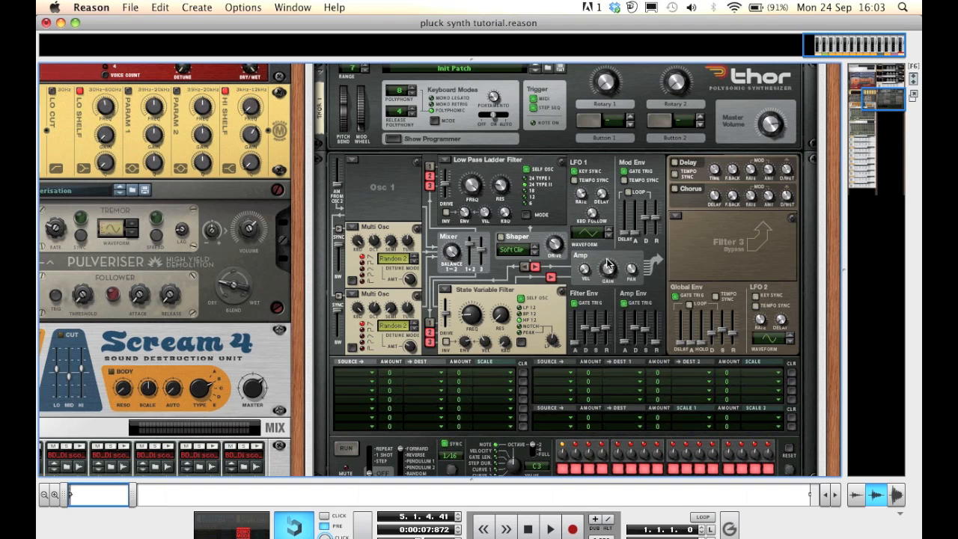
scroll(608, 263, down, 1)
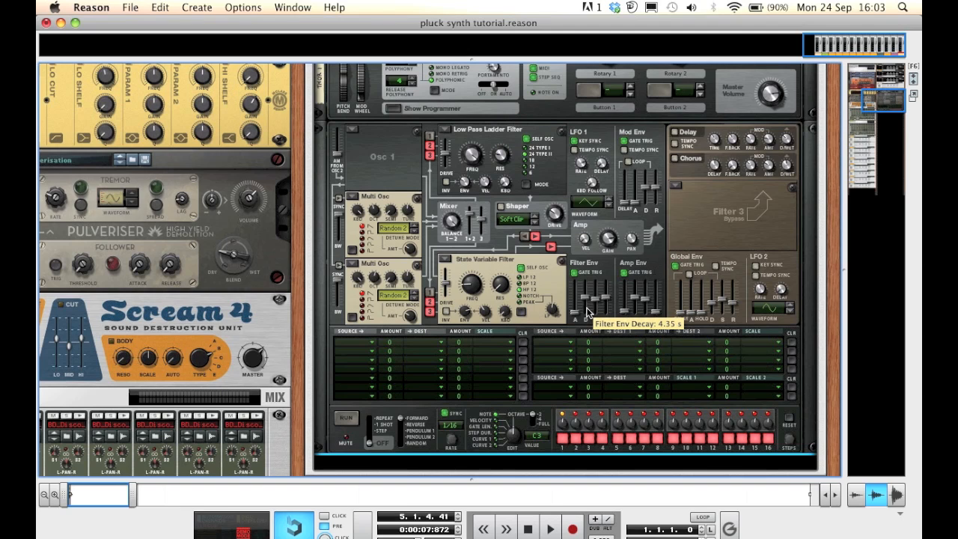
Lower the filter envelope's decay, sustain and release
drag(585, 313, 585, 320)
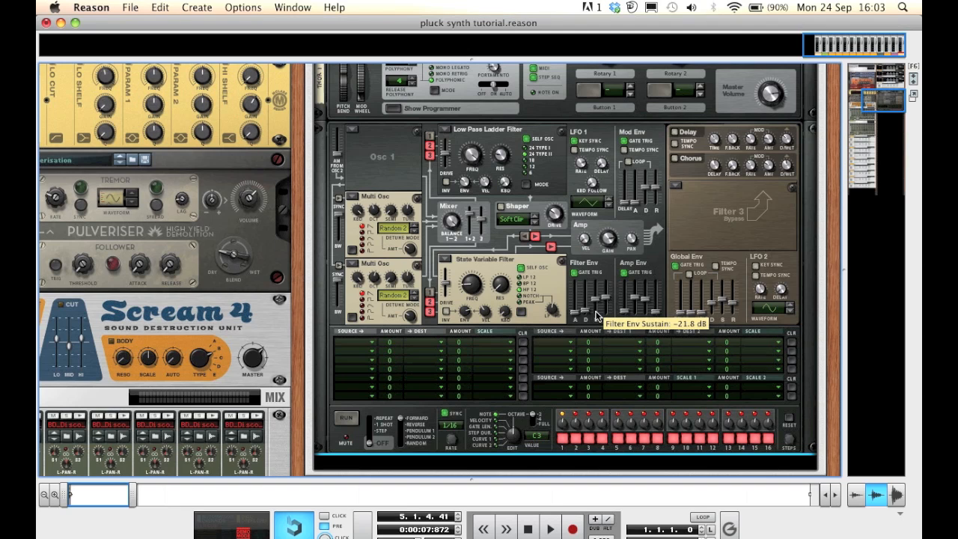
mouse_move(596, 311)
mouse_down()
mouse_move(596, 301)
mouse_move(596, 320)
mouse_up()
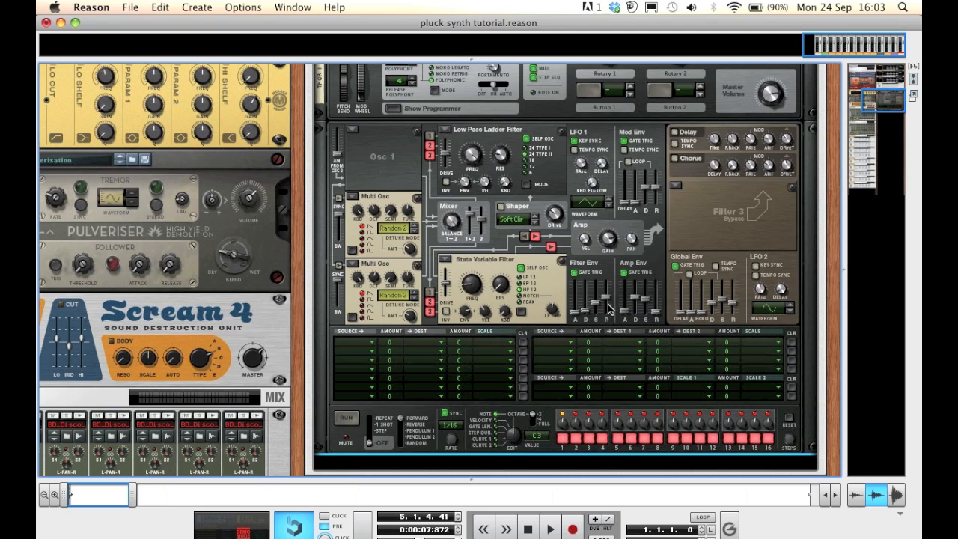
drag(606, 307, 606, 344)
Shorten the amp envelope's decay and raise its sustain and release
mouse_move(633, 302)
drag(633, 302, 634, 336)
drag(646, 303, 645, 261)
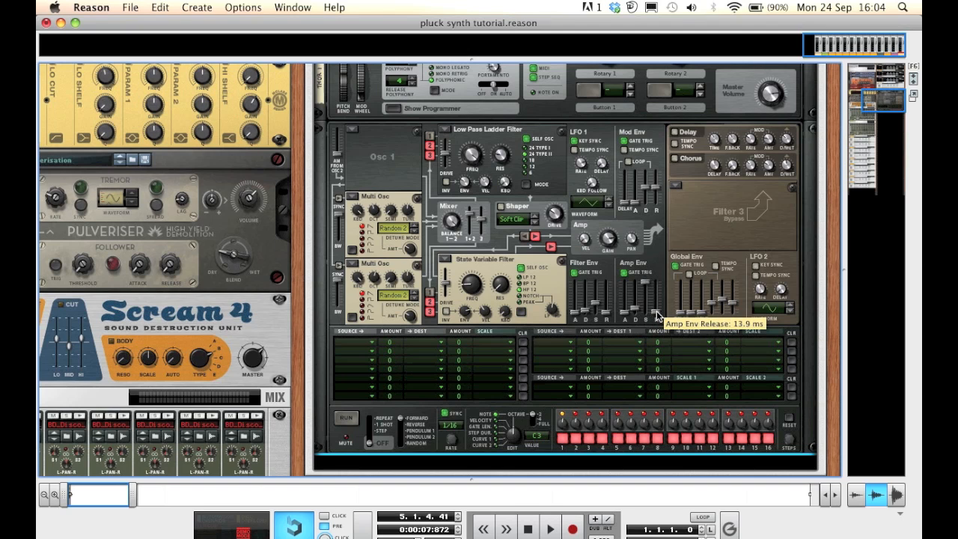
drag(656, 312, 657, 291)
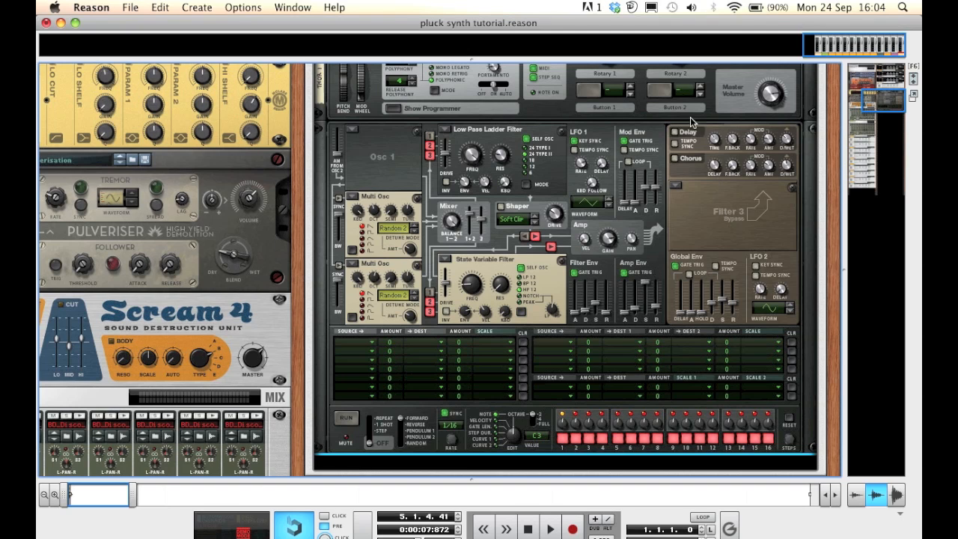
Enable the chorus, raise its delay and lower its feedback
click(676, 157)
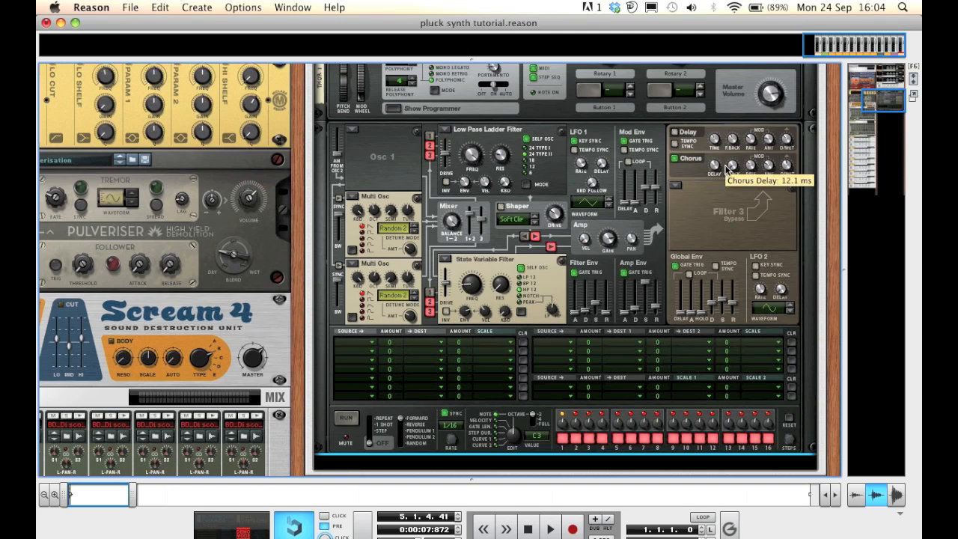
drag(732, 169, 731, 87)
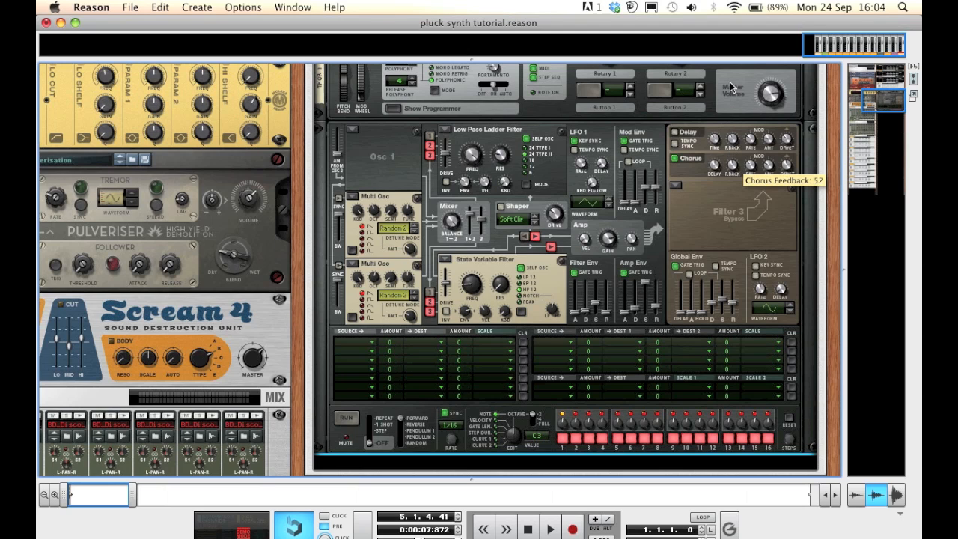
drag(733, 164, 745, 235)
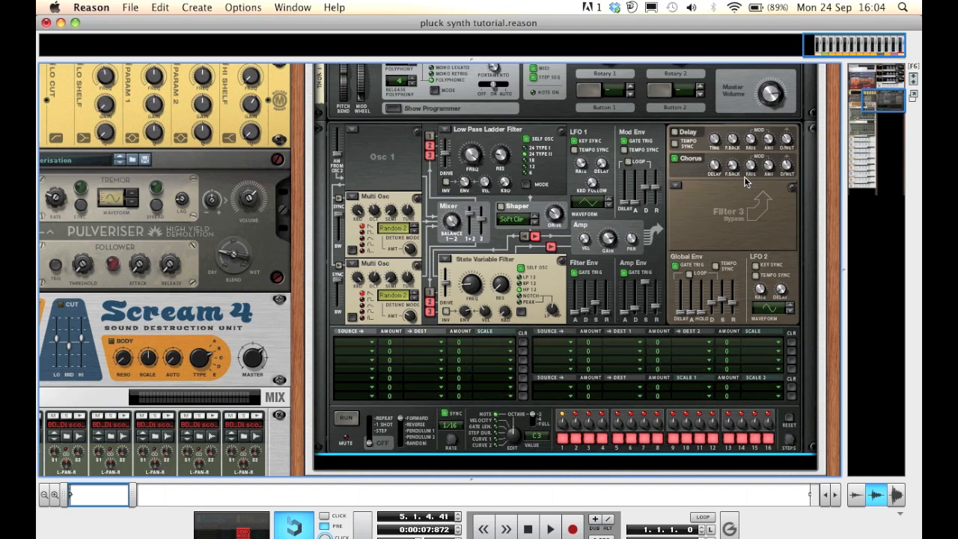
Raise the chorus rate and amount slightly and lower its dry/wet mix
mouse_move(751, 169)
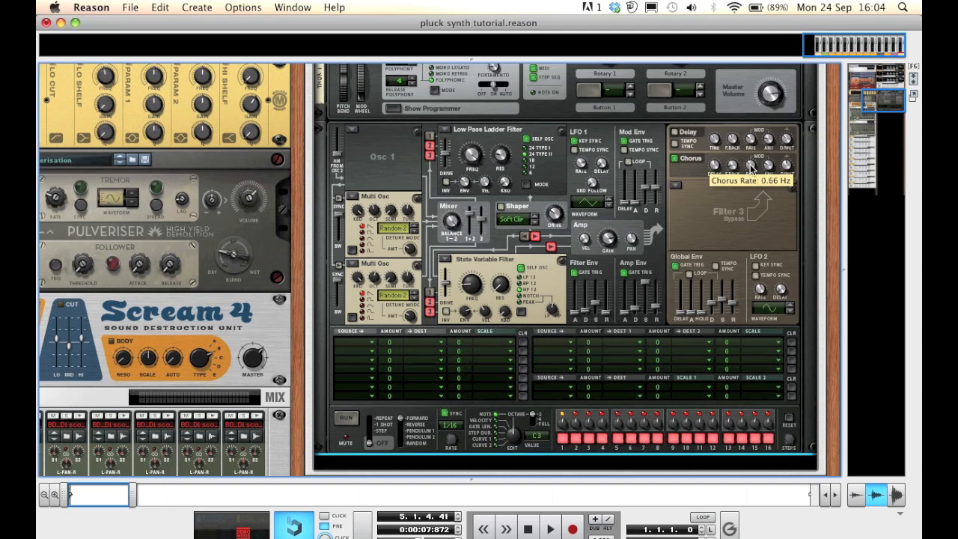
drag(751, 169, 750, 157)
mouse_move(770, 167)
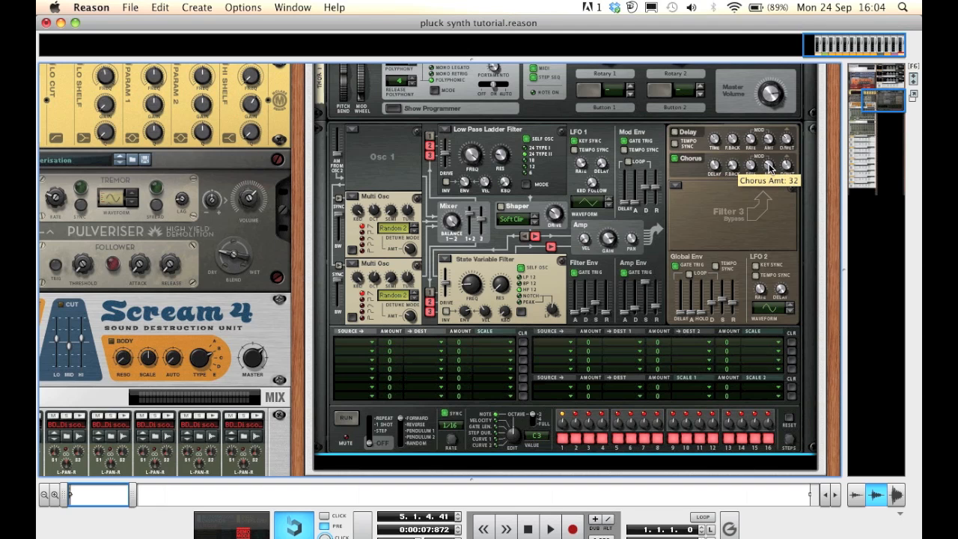
drag(770, 166, 768, 150)
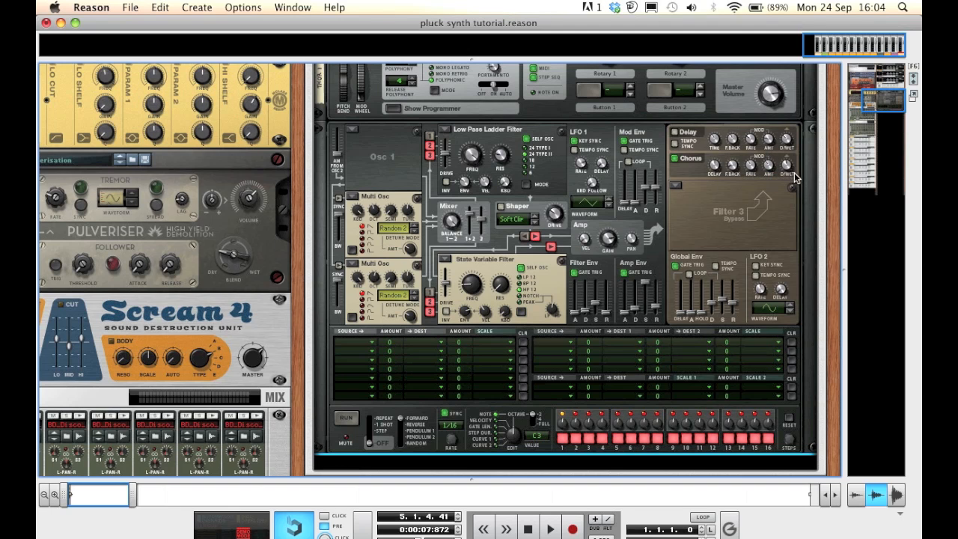
mouse_move(785, 166)
drag(785, 166, 793, 209)
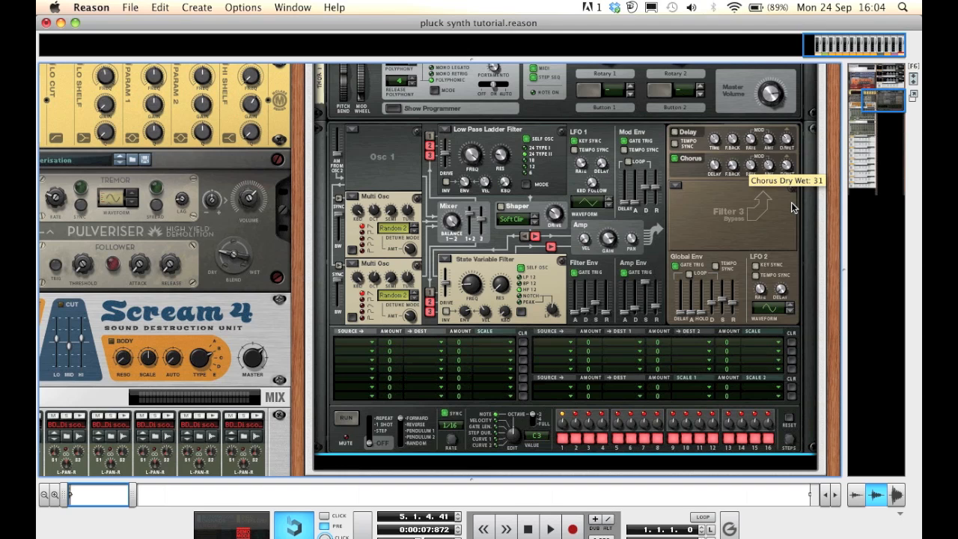
Set the sources of the first two modulation matrix rows to LFO 1
mouse_move(598, 290)
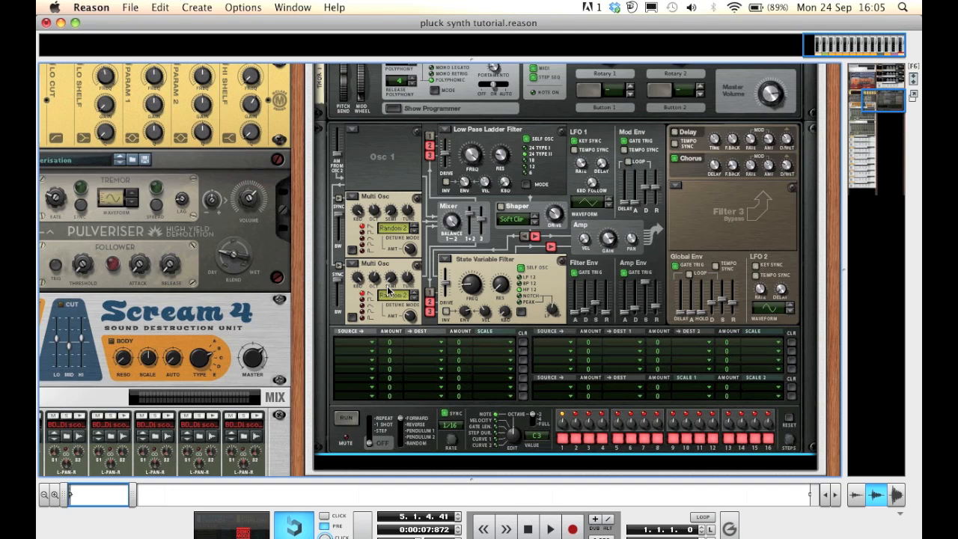
click(366, 341)
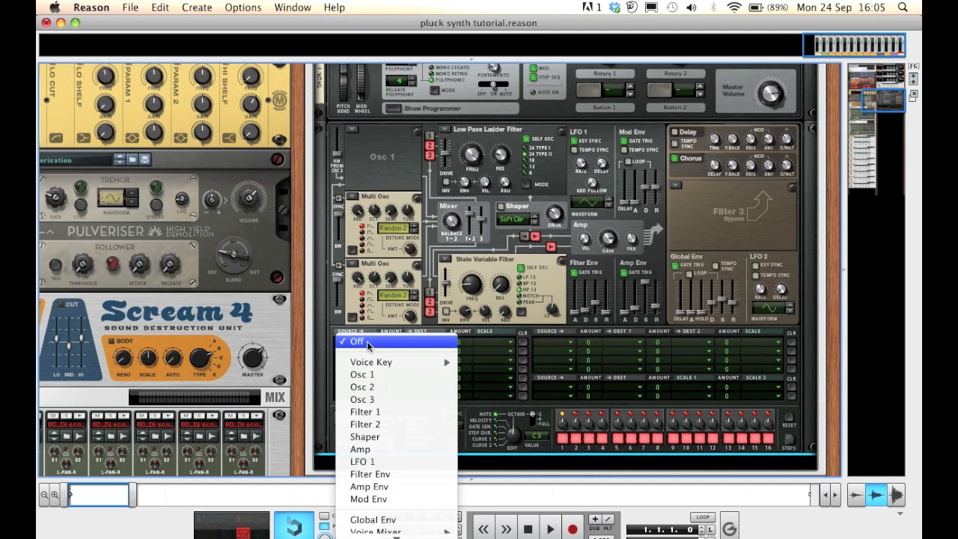
click(387, 460)
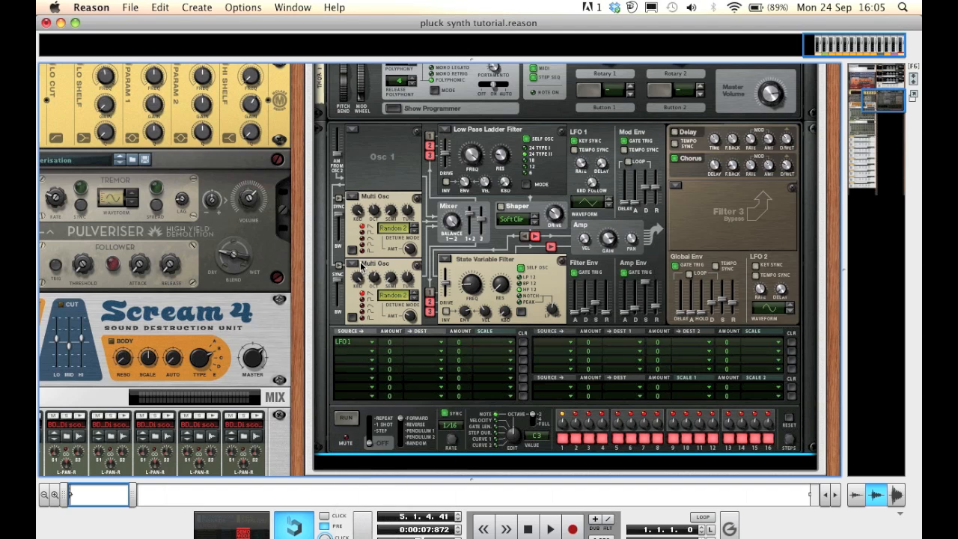
click(363, 349)
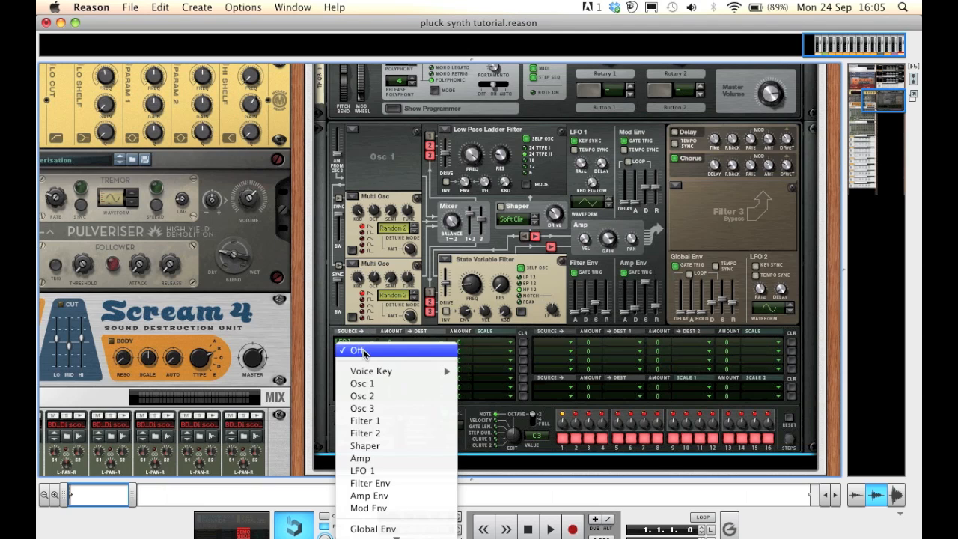
click(365, 469)
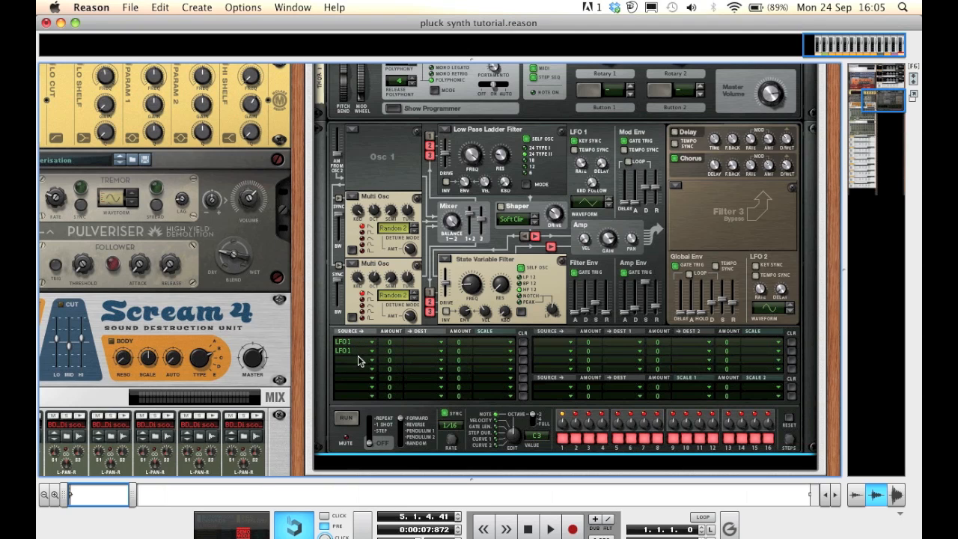
Route the two LFO 1 rows to Osc 2 Pitch and Osc 3 Pitch with amounts of -26 and 25
click(410, 347)
mouse_move(434, 374)
click(574, 375)
click(428, 357)
mouse_move(508, 396)
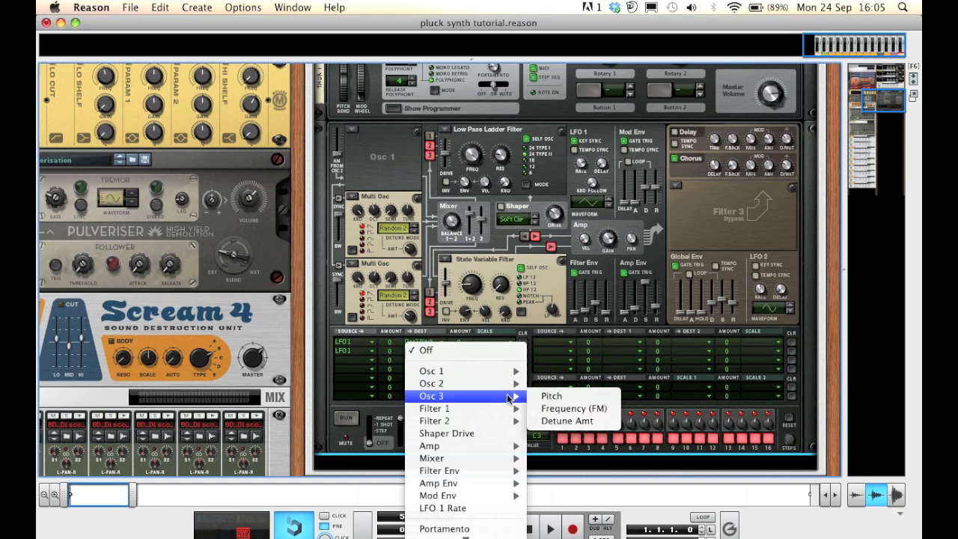
click(556, 397)
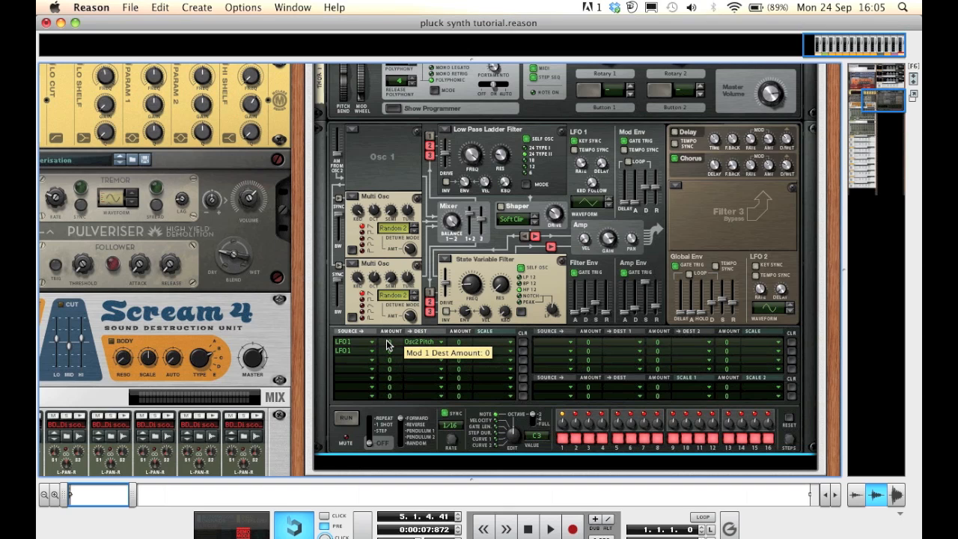
drag(387, 344, 388, 353)
mouse_move(390, 354)
mouse_down()
mouse_move(392, 341)
mouse_move(403, 343)
mouse_up()
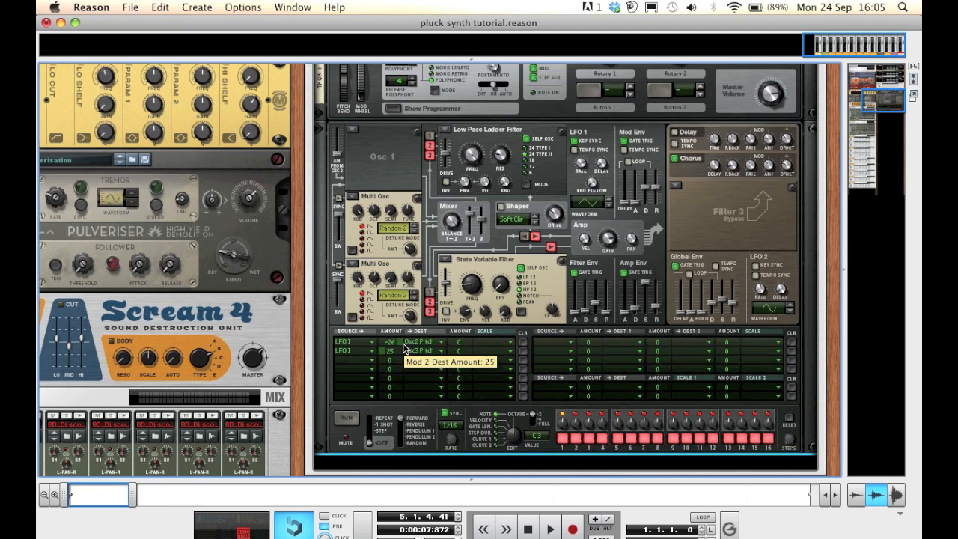
Place the Encoded track's clip onto the Combinator 1 track, solo that track and start playback
key(F7)
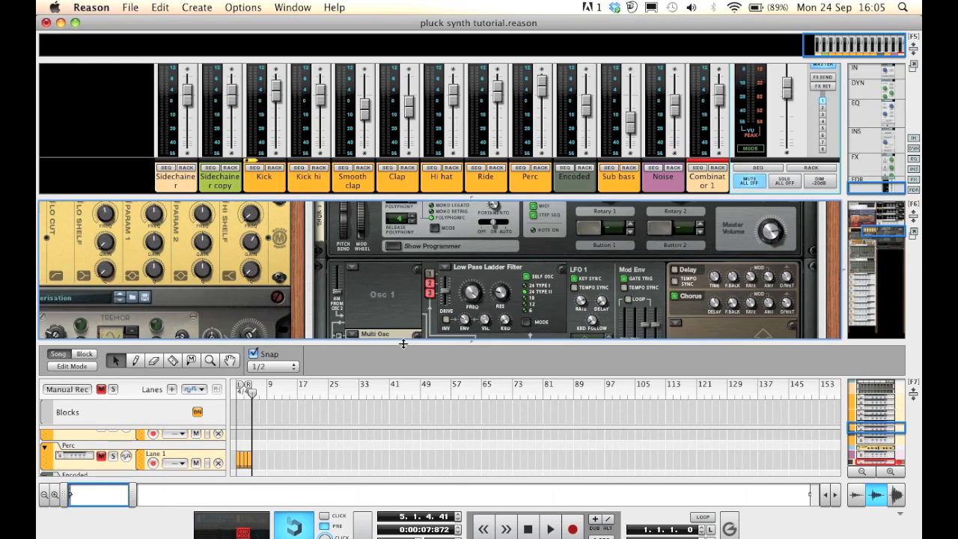
click(288, 350)
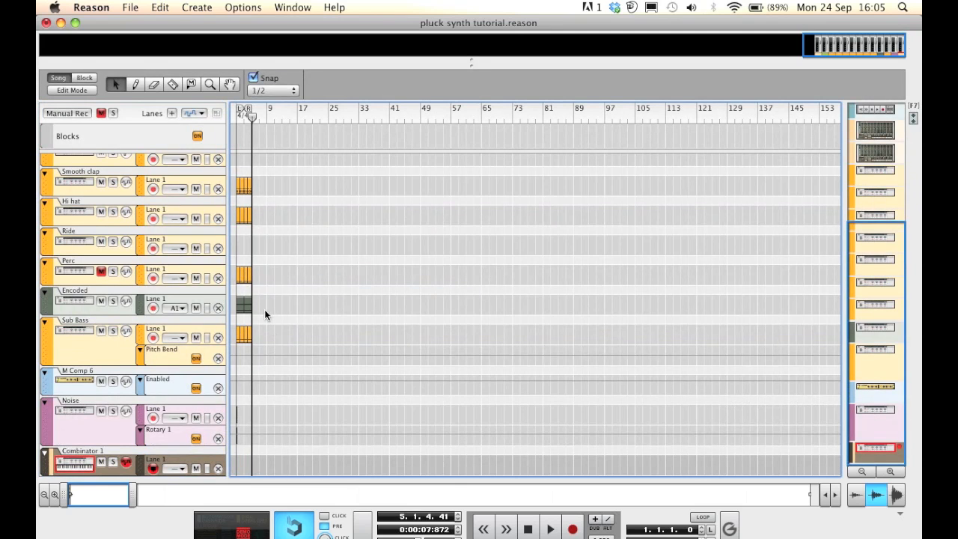
click(238, 308)
drag(237, 306, 228, 434)
drag(229, 470, 227, 470)
click(113, 461)
key(space)
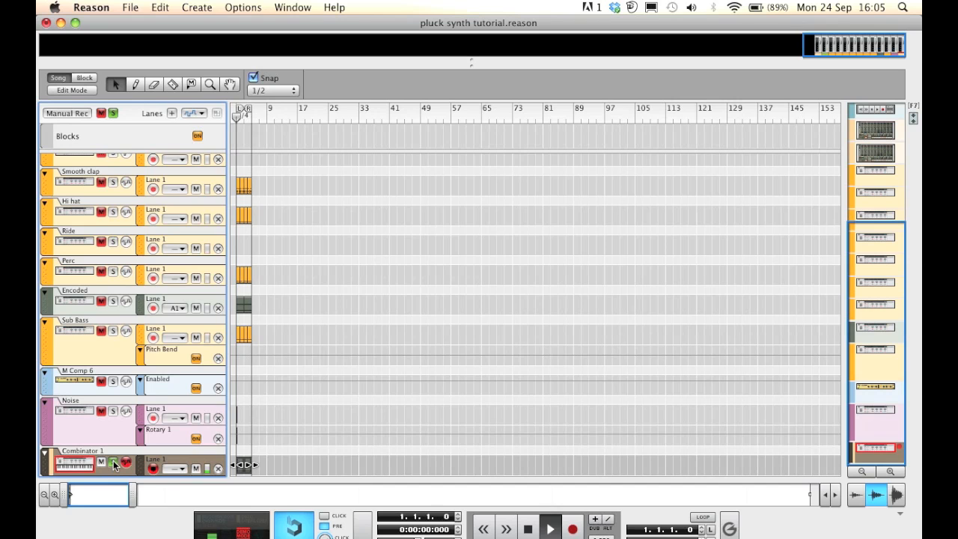
Adjust the LFO modulation amount to 26 while listening, then stop playback
key(F6)
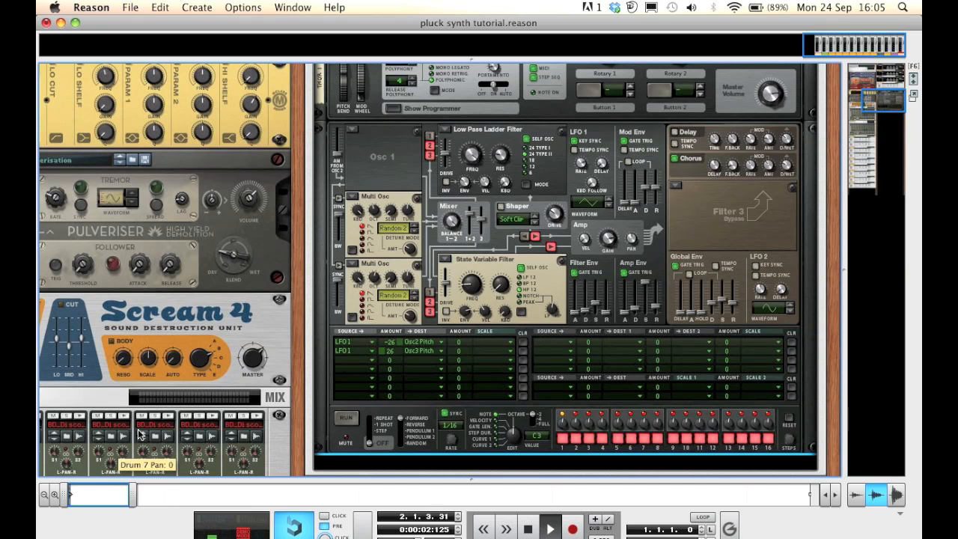
drag(401, 342, 402, 362)
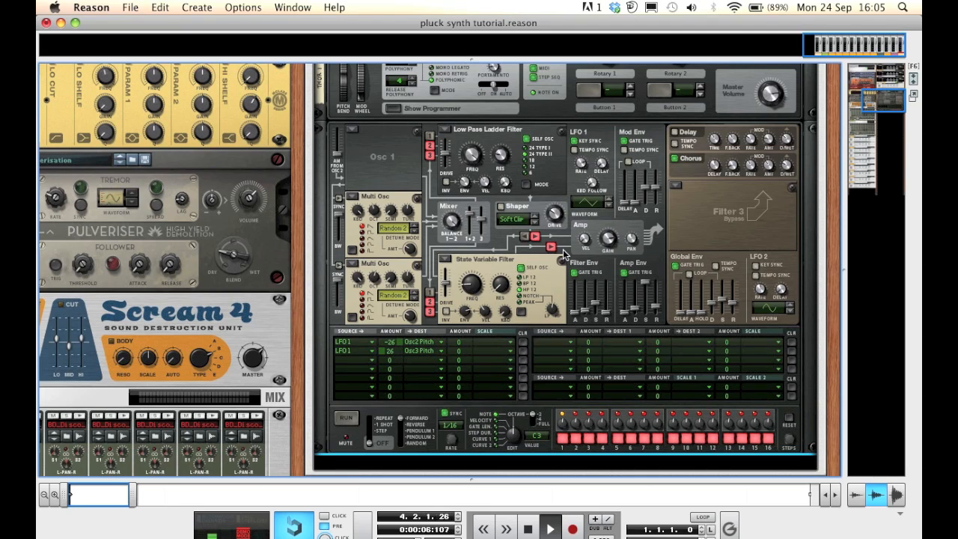
key(space)
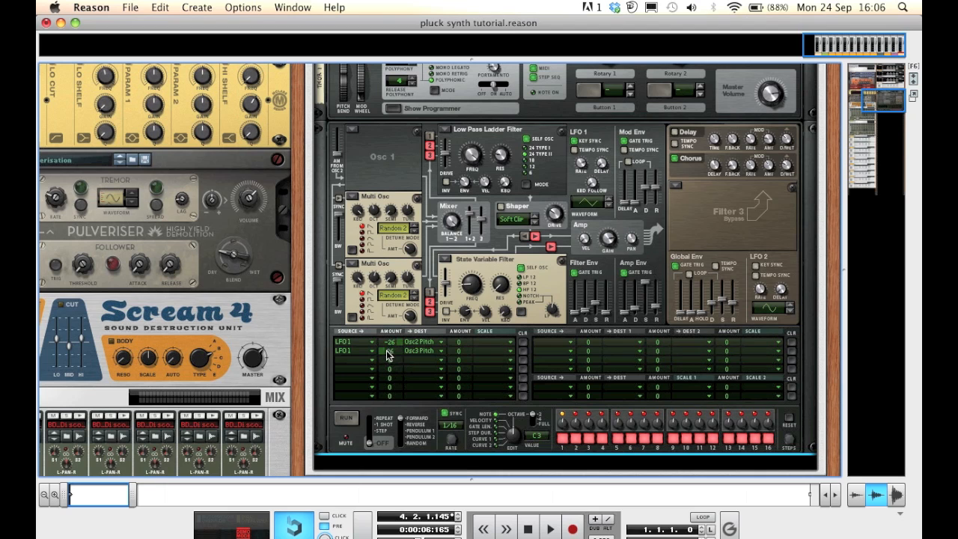
Change LFO 1's waveform
click(611, 201)
click(609, 199)
click(610, 205)
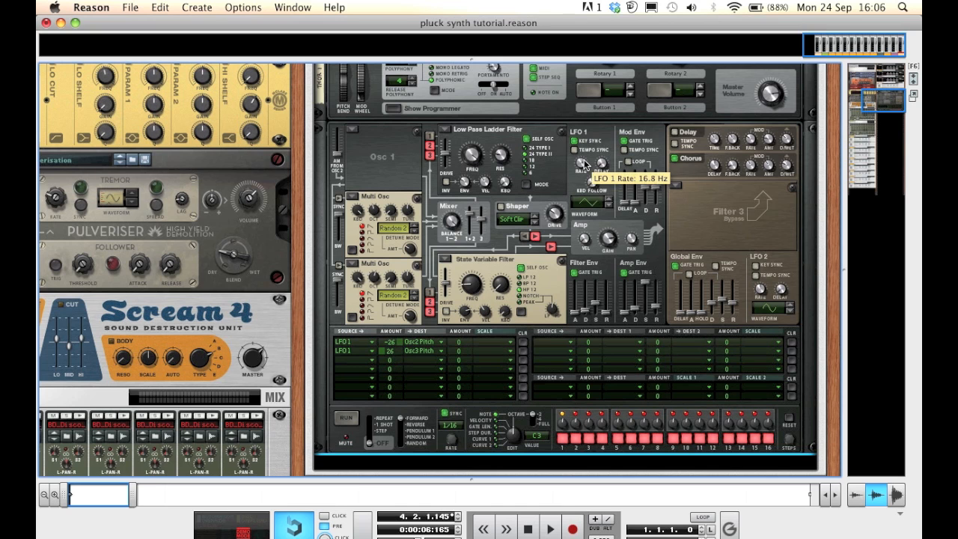
Start playback and raise filter 2's frequency
scroll(586, 204, down, 3)
scroll(586, 203, down, 1)
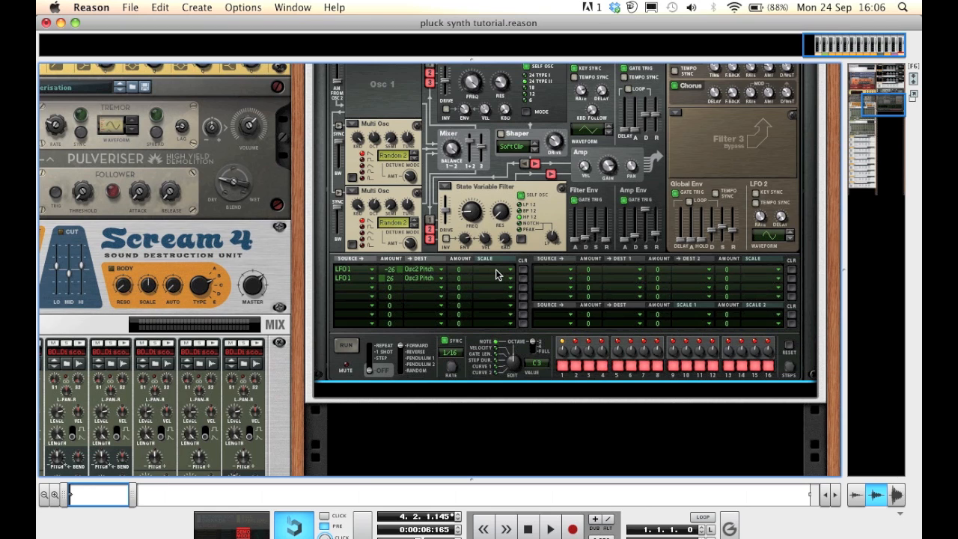
key(shift+Return)
key(space)
drag(475, 220, 470, 190)
Insert two MClass Equalizers below the Thor synthesizer
scroll(424, 353, down, 4)
right_click(427, 292)
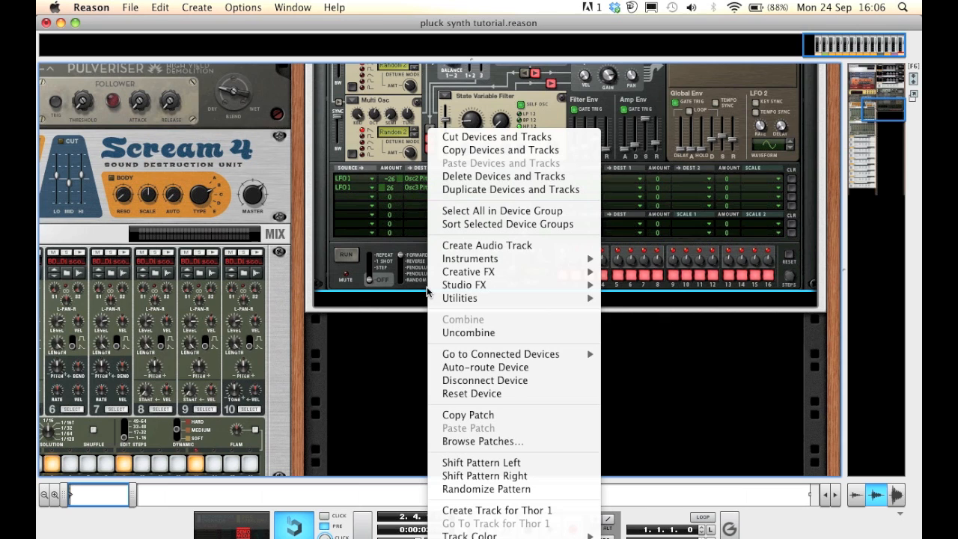
mouse_move(476, 278)
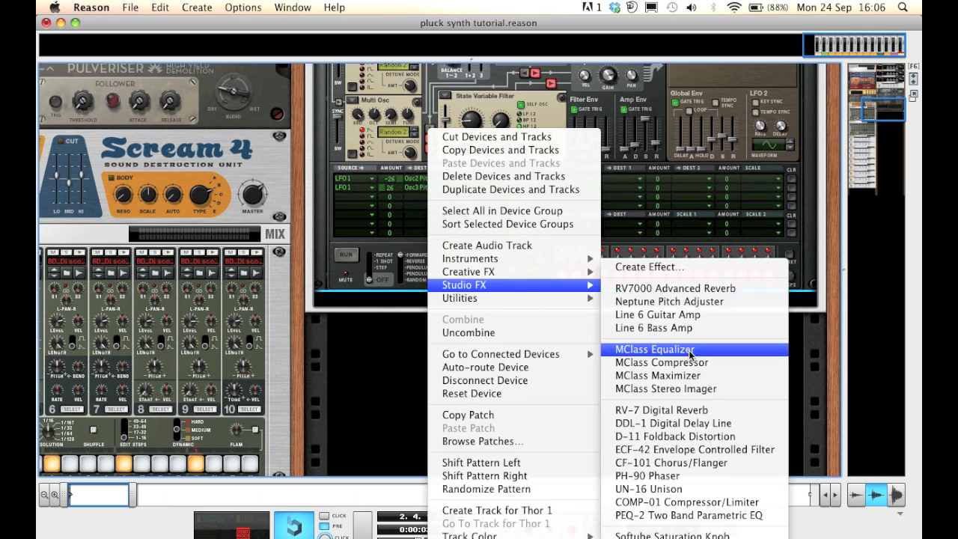
click(690, 350)
right_click(558, 318)
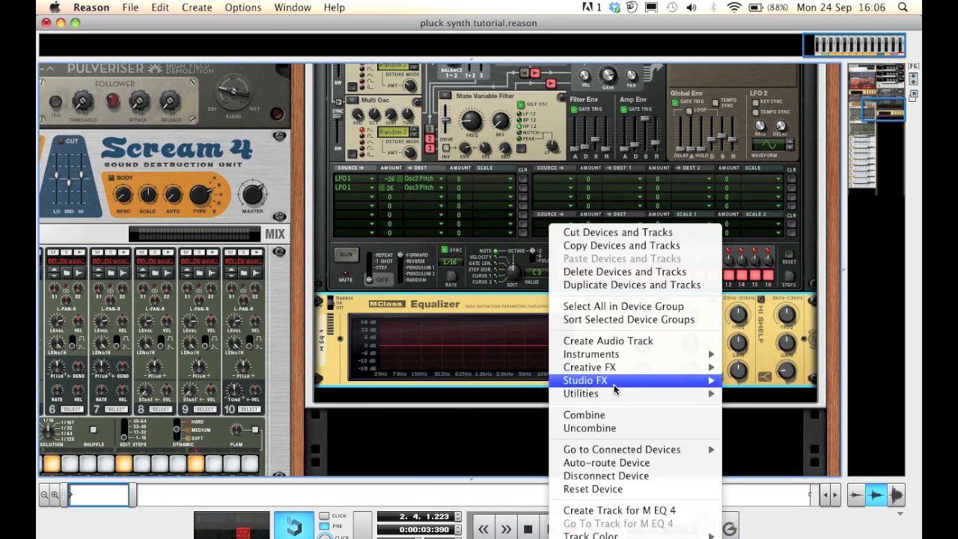
mouse_move(648, 382)
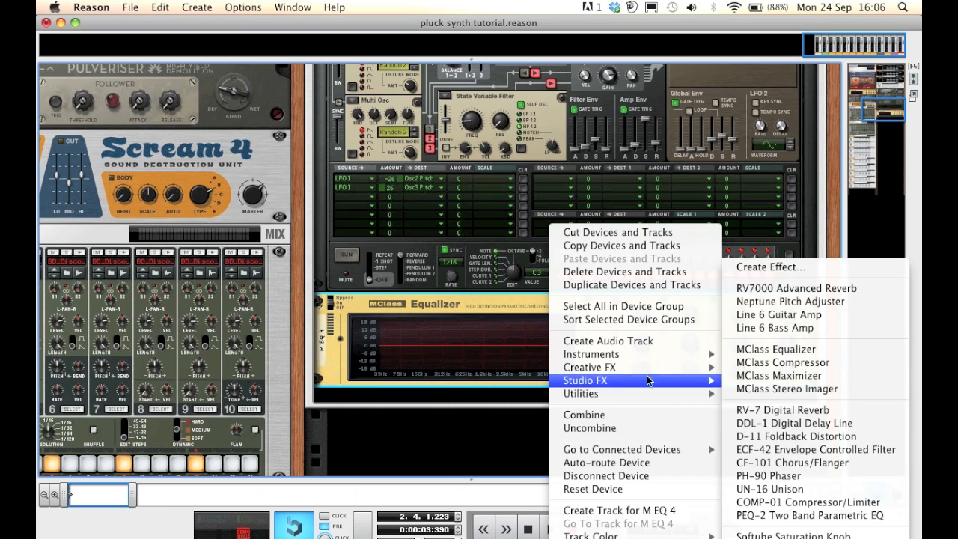
click(755, 349)
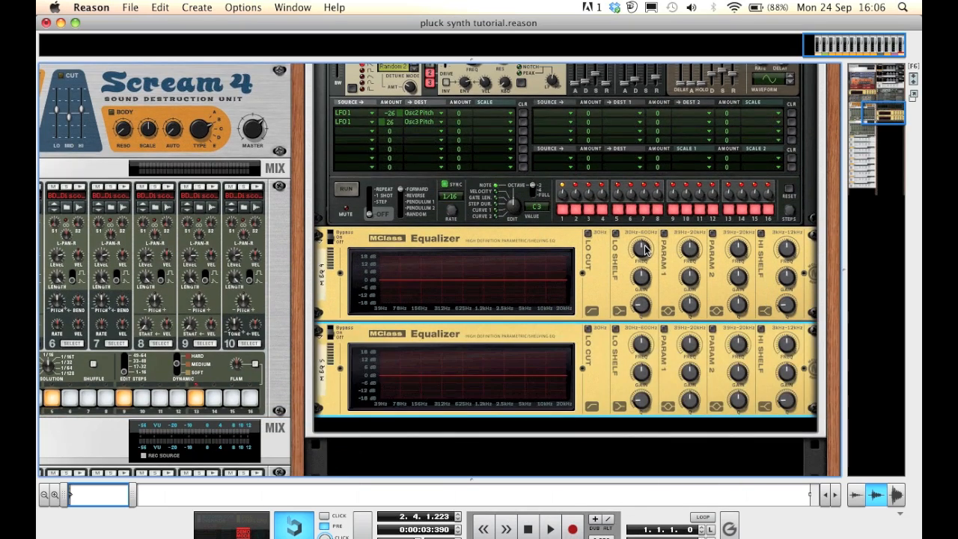
Enable the lo shelf and lo cut bands on the first equalizer
click(614, 234)
click(588, 233)
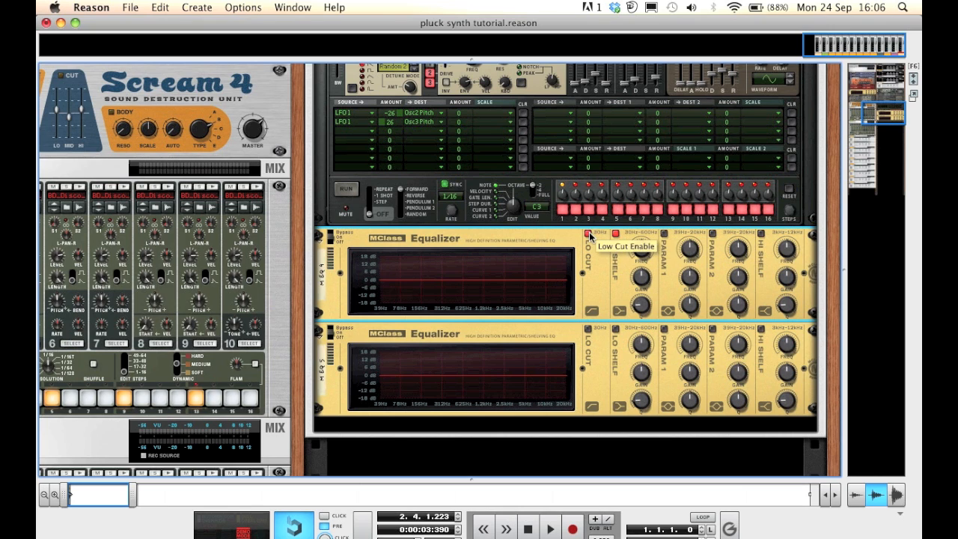
Enable the parametric 1, parametric 2 and hi shelf bands on the first equalizer
click(663, 233)
click(712, 234)
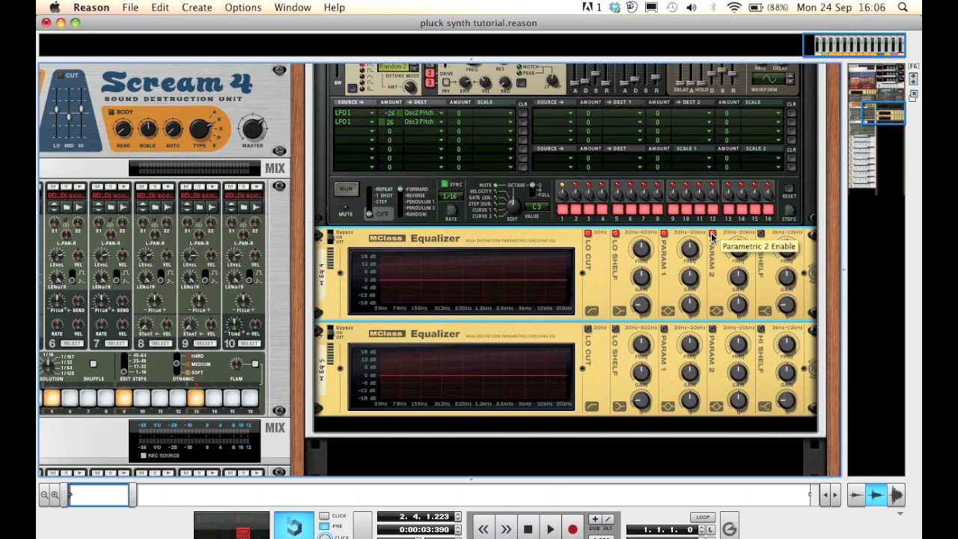
click(760, 234)
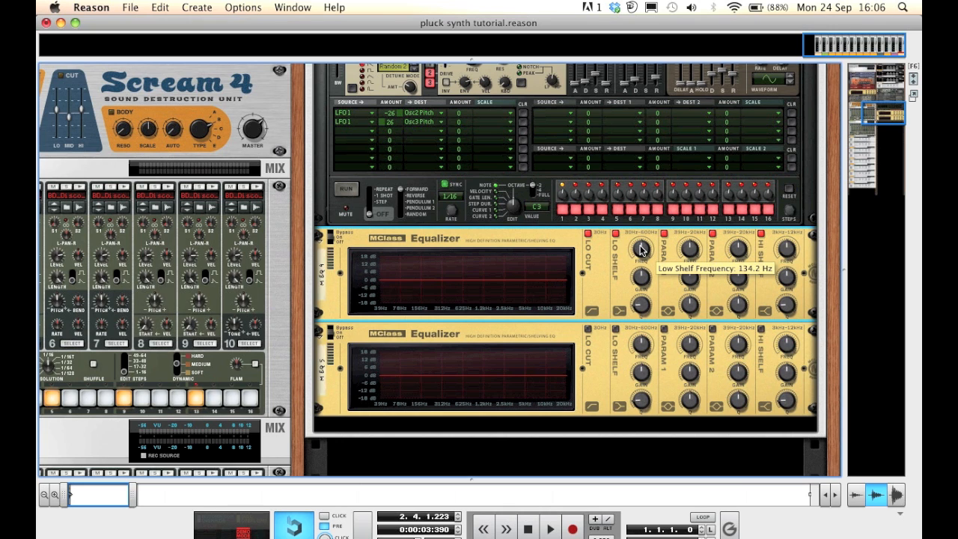
Raise the first equalizer's low shelf frequency and set its gain to about 1.7 dB
drag(639, 249, 630, 197)
drag(641, 255, 637, 237)
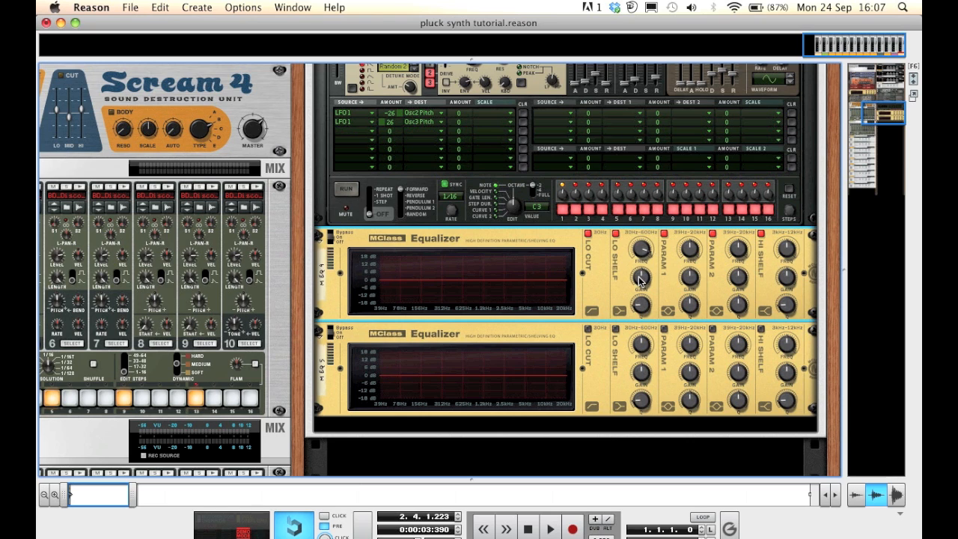
mouse_move(639, 279)
drag(639, 279, 641, 275)
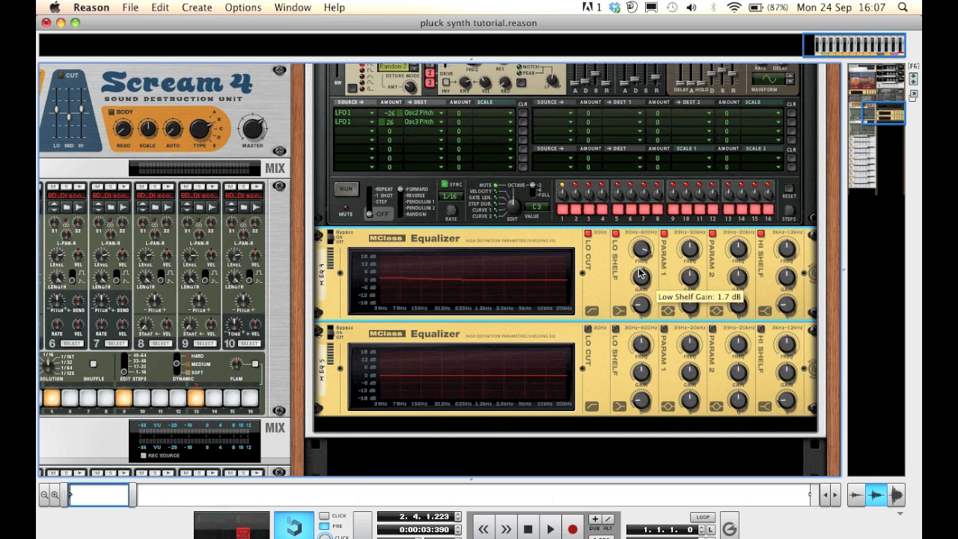
On the first equalizer, lower parametric 1's frequency, cut its gain to about -1.1 dB and reduce its Q
scroll(640, 274, down, 1)
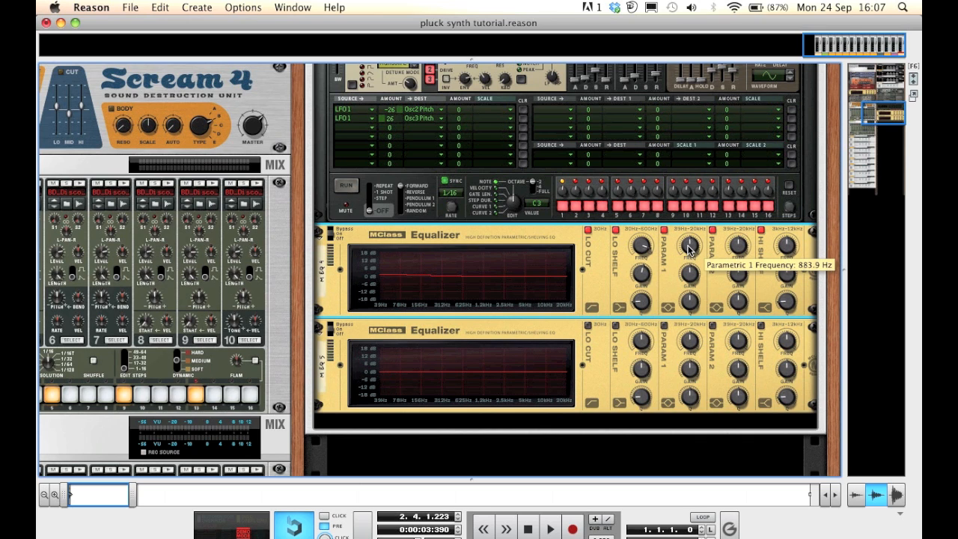
mouse_move(689, 248)
mouse_down()
mouse_move(689, 220)
mouse_move(689, 246)
mouse_move(687, 235)
mouse_up()
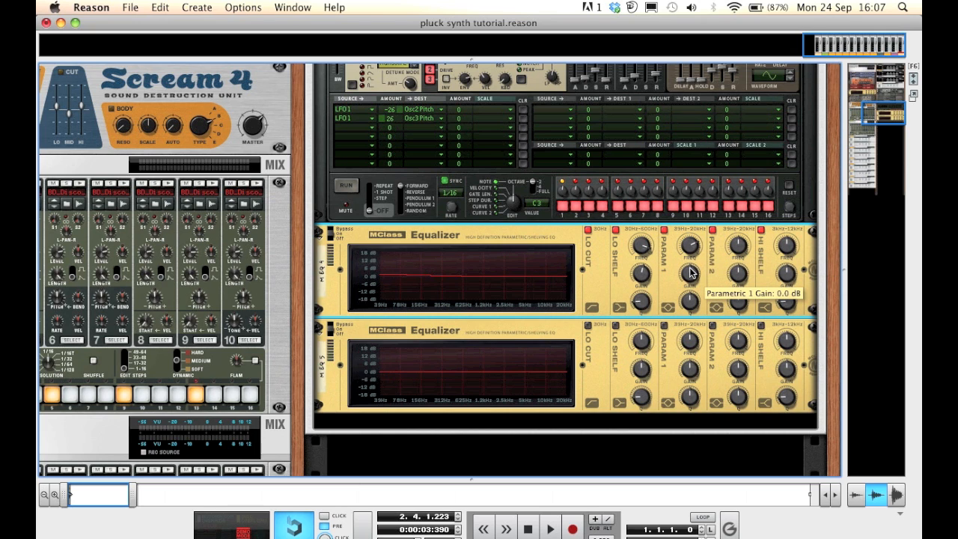
drag(689, 273, 690, 278)
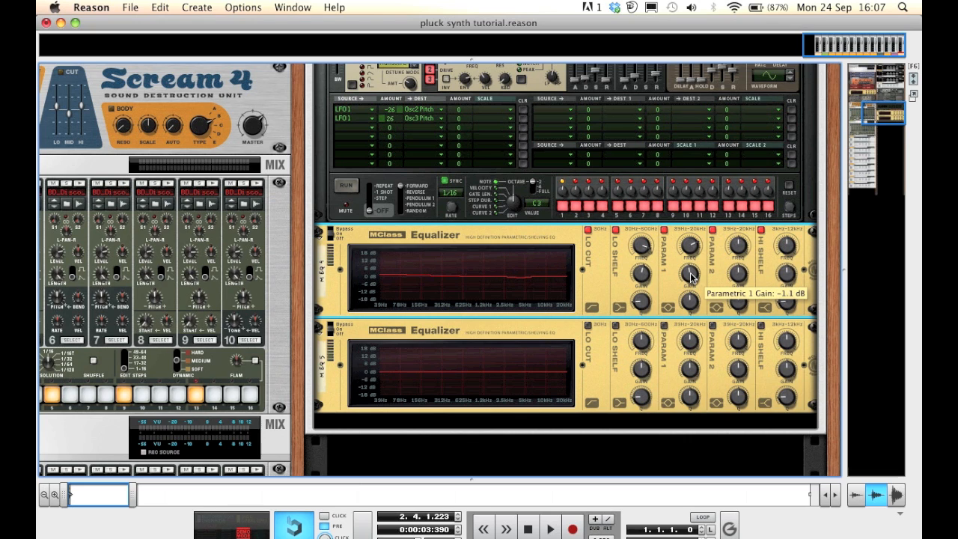
drag(689, 303, 698, 342)
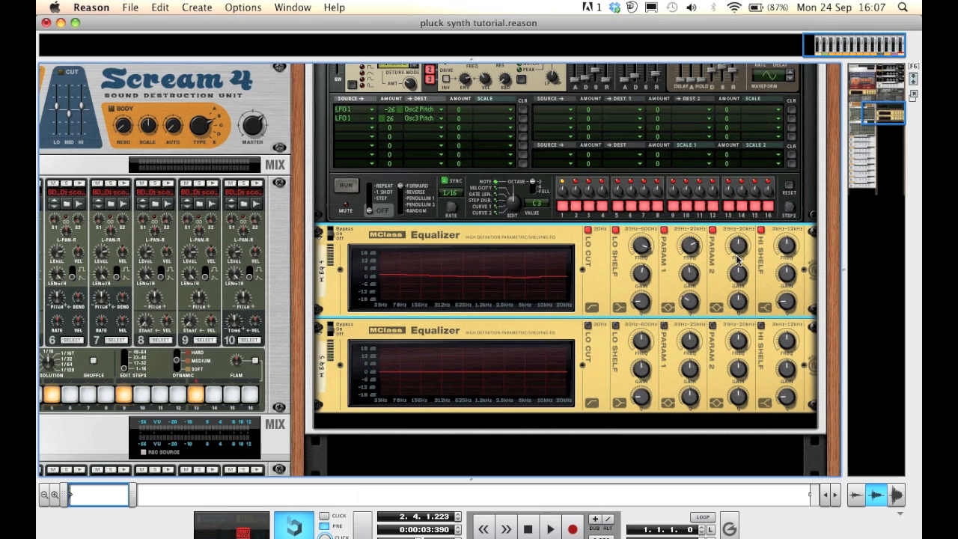
Nudge parametric 2's frequency and gain down and boost the hi shelf gain on the first equalizer
mouse_move(735, 249)
mouse_down()
mouse_move(737, 268)
mouse_move(733, 226)
mouse_move(737, 254)
mouse_up()
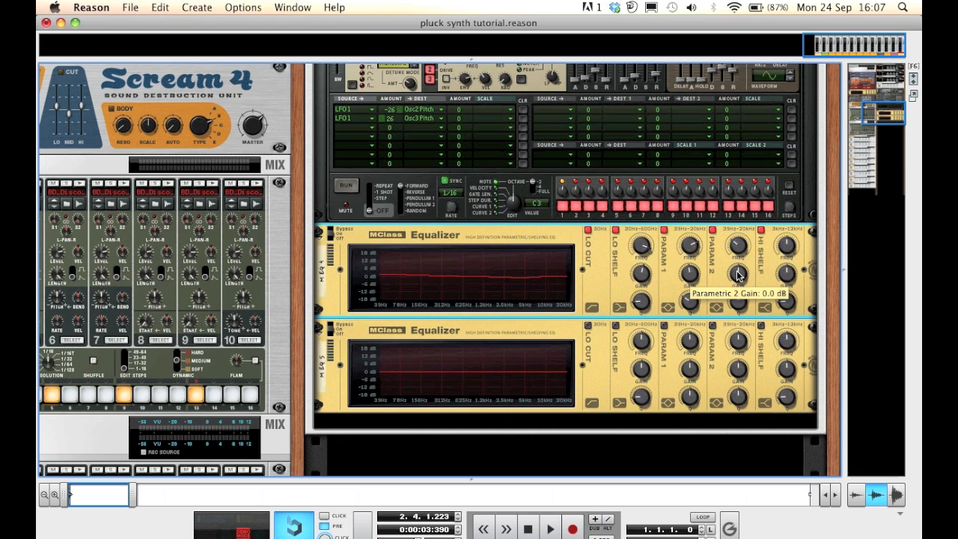
drag(737, 275, 737, 279)
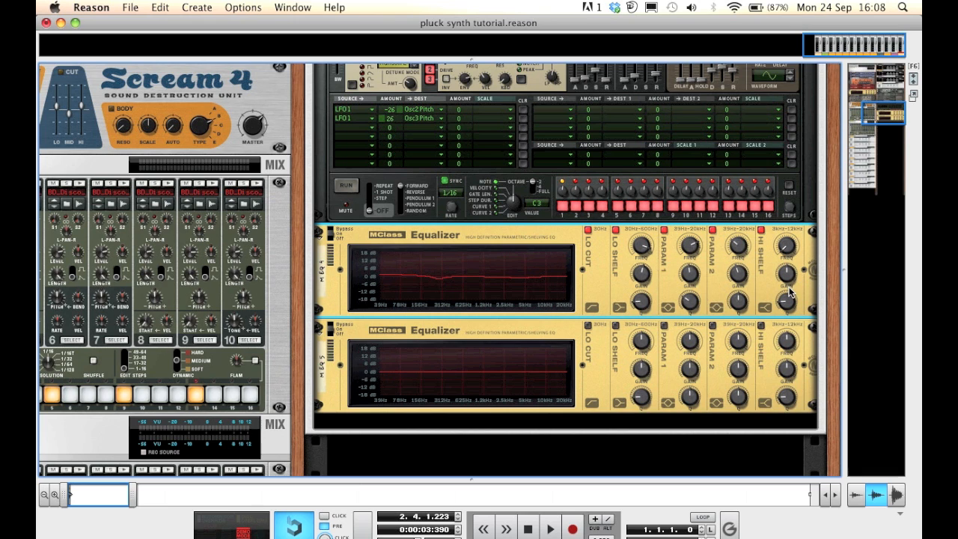
drag(786, 277, 783, 244)
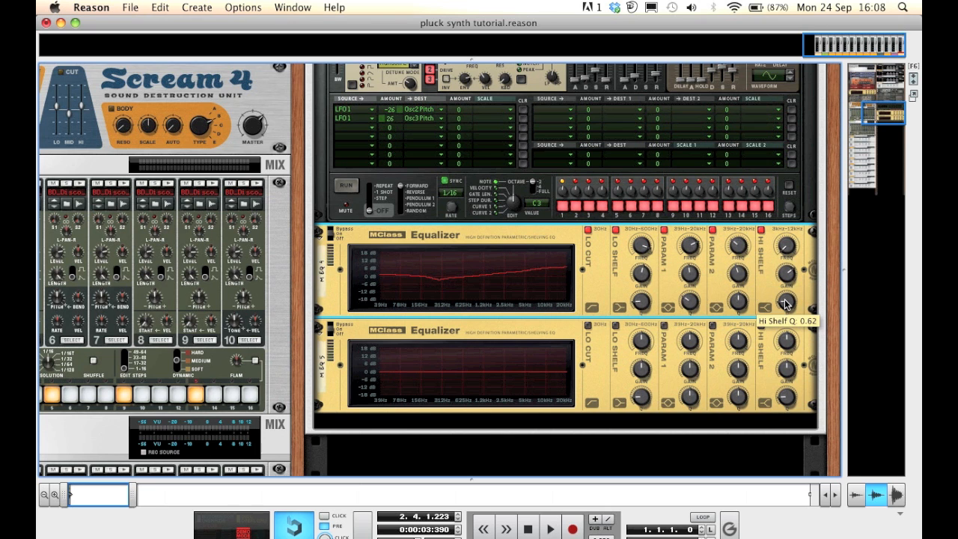
Enable the parametric 1, parametric 2 and hi shelf bands on the second equalizer
scroll(785, 302, down, 3)
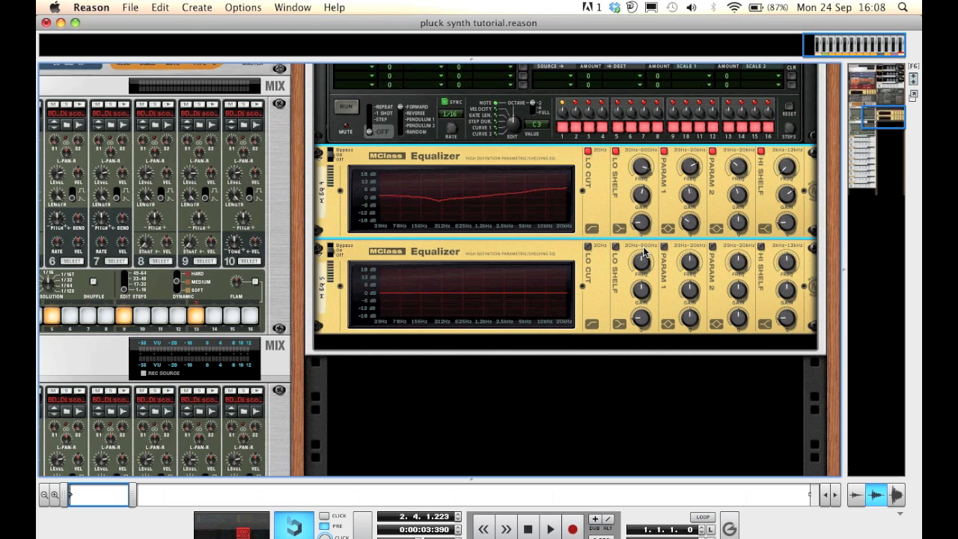
click(665, 247)
click(710, 247)
click(761, 247)
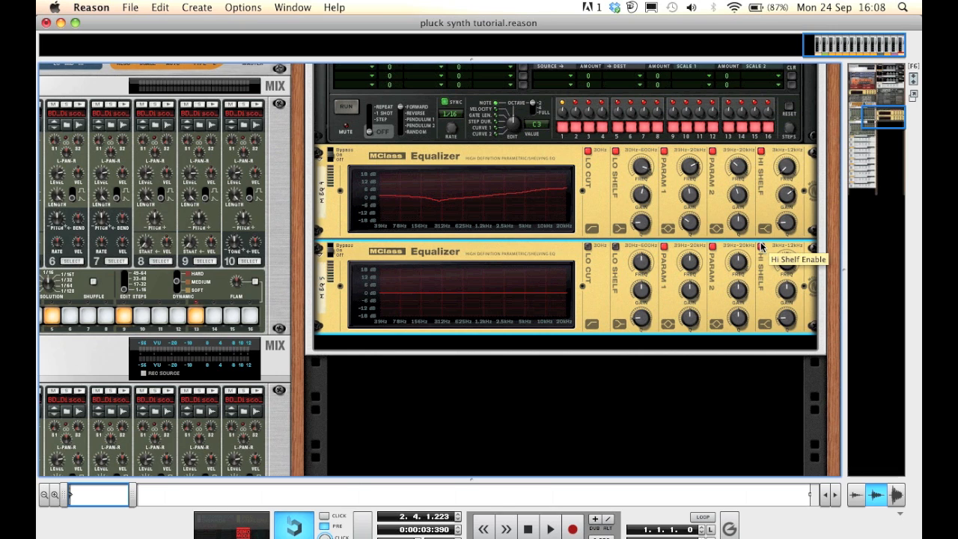
Raise parametric 1's frequency and reduce its Q on the second equalizer
drag(689, 265, 687, 253)
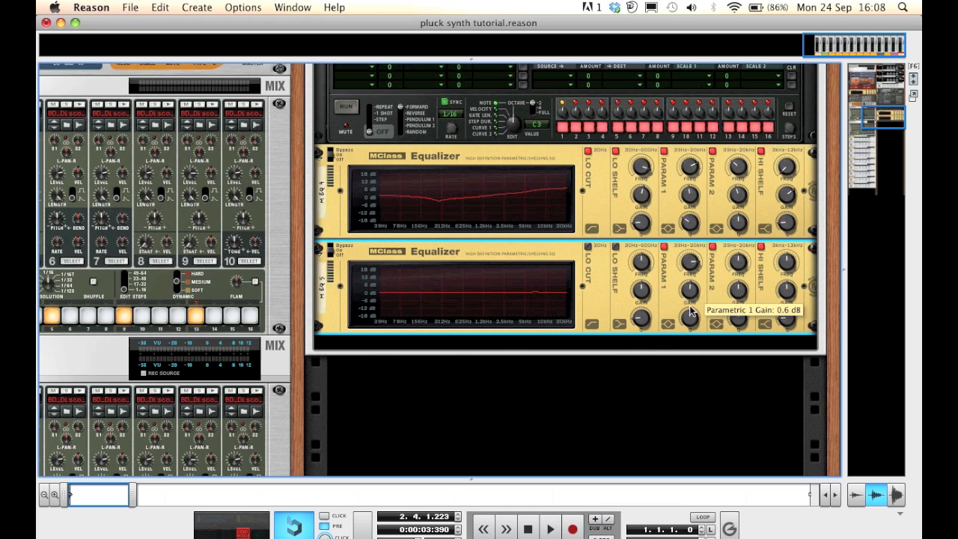
drag(689, 320, 692, 341)
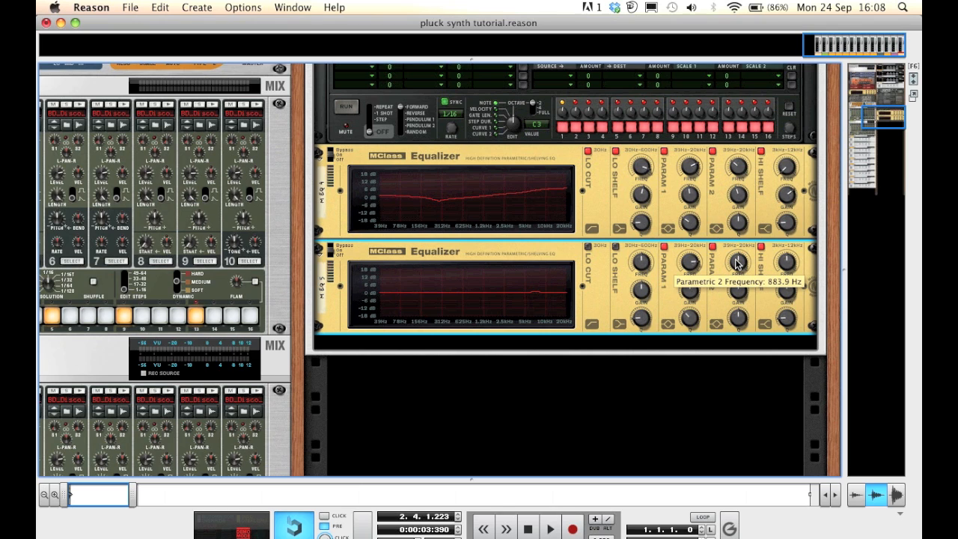
Cut parametric 2's gain and boost the hi shelf gain on the second equalizer
drag(736, 258, 736, 261)
drag(739, 294, 741, 300)
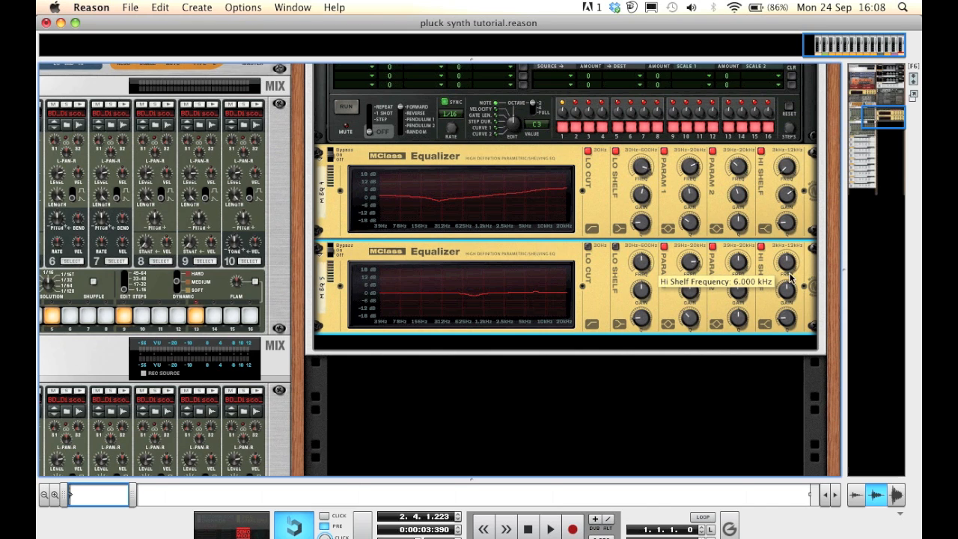
drag(788, 296, 787, 275)
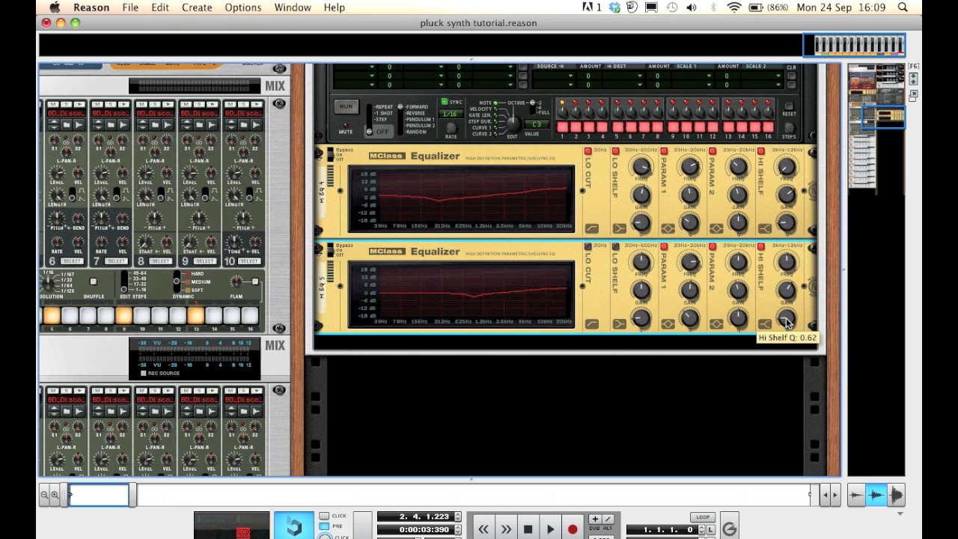
Insert a PEQ-2 Two Band Parametric EQ below the two equalizers
scroll(786, 321, down, 3)
scroll(766, 315, down, 3)
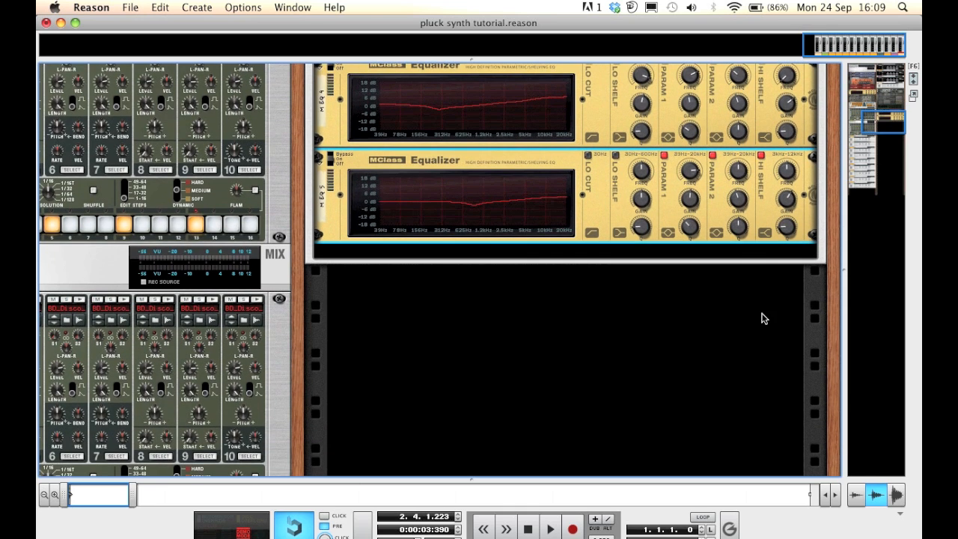
right_click(588, 230)
mouse_move(658, 369)
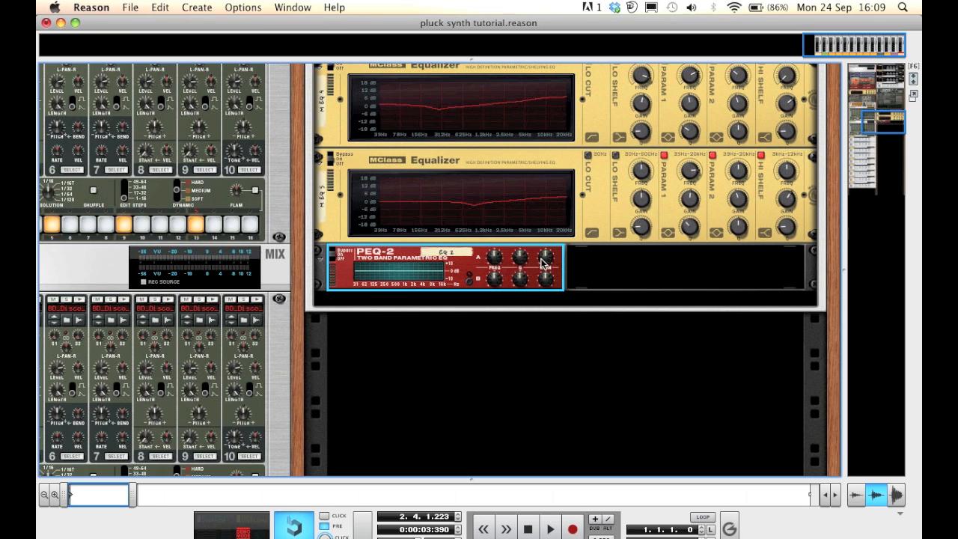
mouse_move(544, 262)
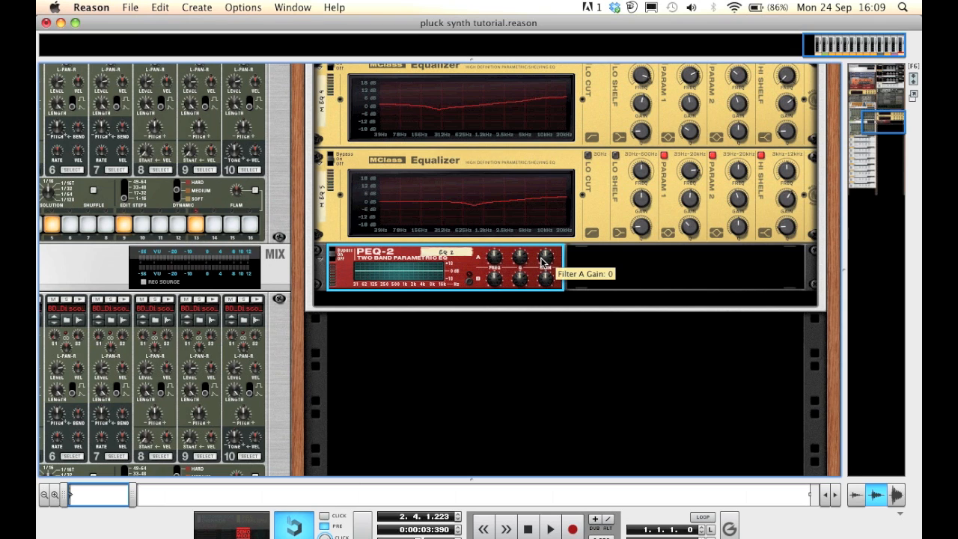
Lower filter A's frequency and cut its gain on the PEQ-2
mouse_move(492, 261)
drag(491, 262, 499, 302)
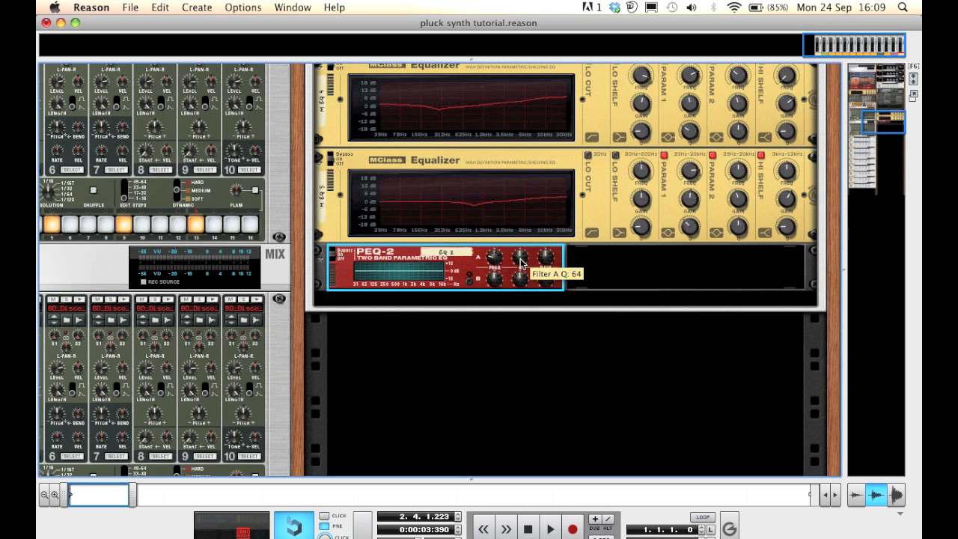
drag(546, 259, 553, 295)
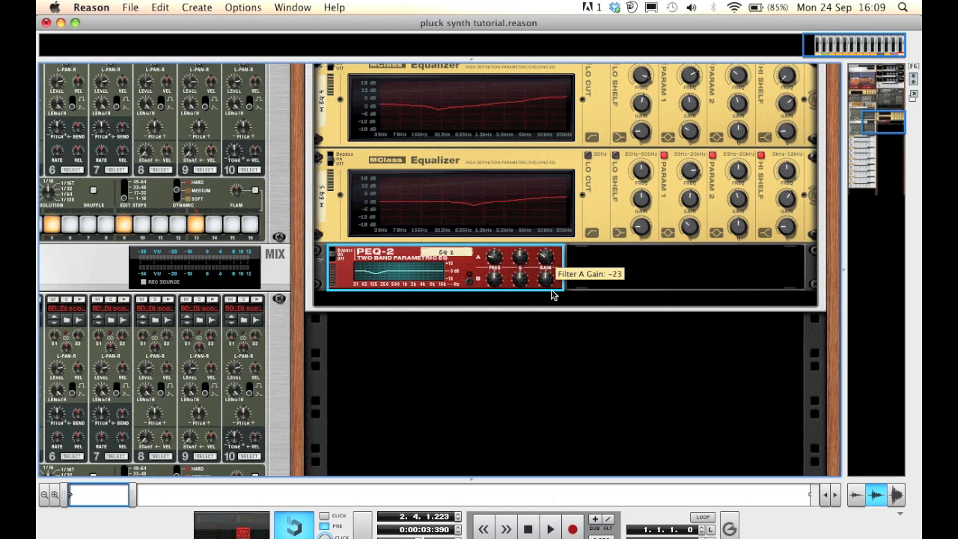
Insert an RV-7 Digital Reverb next to the PEQ-2
right_click(480, 274)
mouse_move(556, 382)
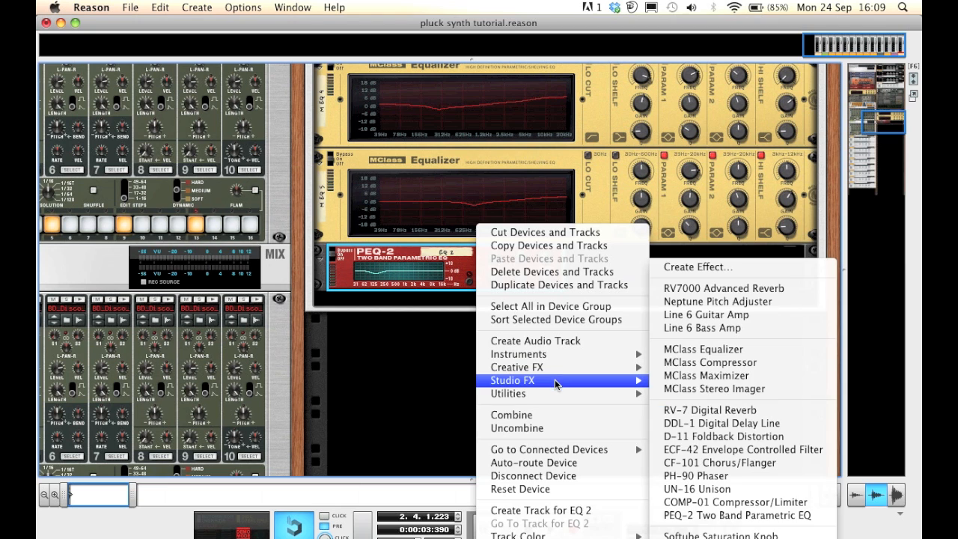
click(705, 410)
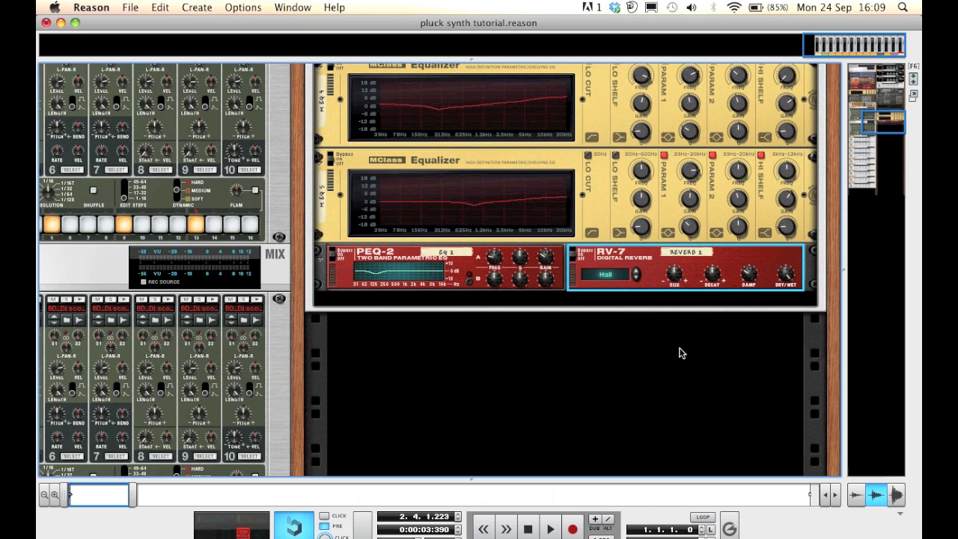
Switch the RV-7 reverb algorithm to Gated
click(636, 276)
click(636, 276)
click(636, 276)
click(636, 276)
click(636, 276)
click(635, 273)
Reduce the reverb's size, slightly lower its damping and turn down its dry/wet mix
mouse_move(674, 277)
drag(674, 277, 685, 327)
mouse_move(713, 276)
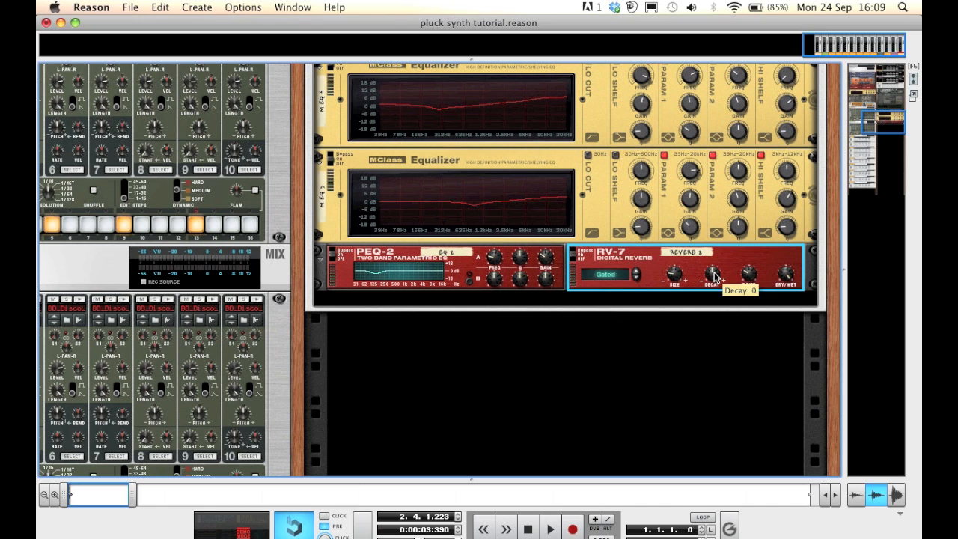
mouse_move(748, 275)
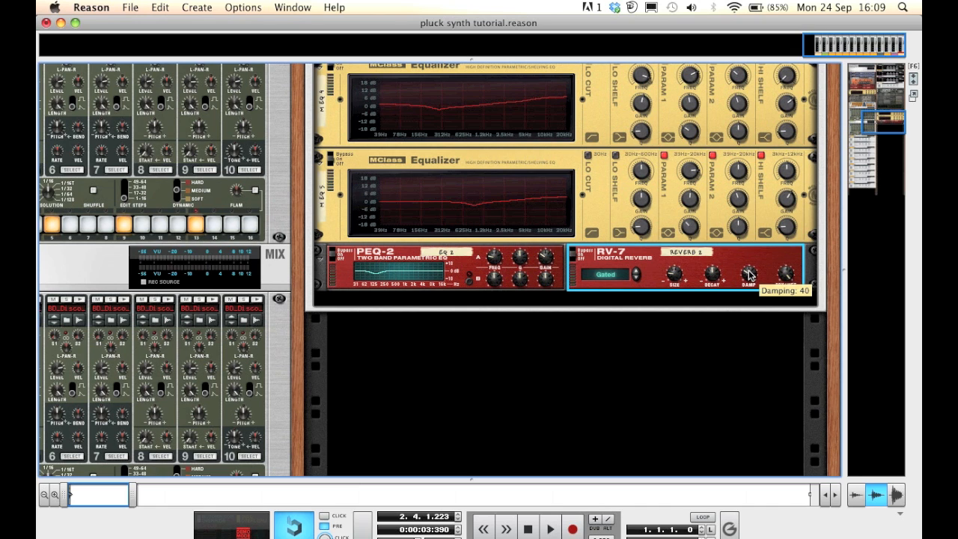
drag(749, 275, 750, 279)
mouse_move(785, 277)
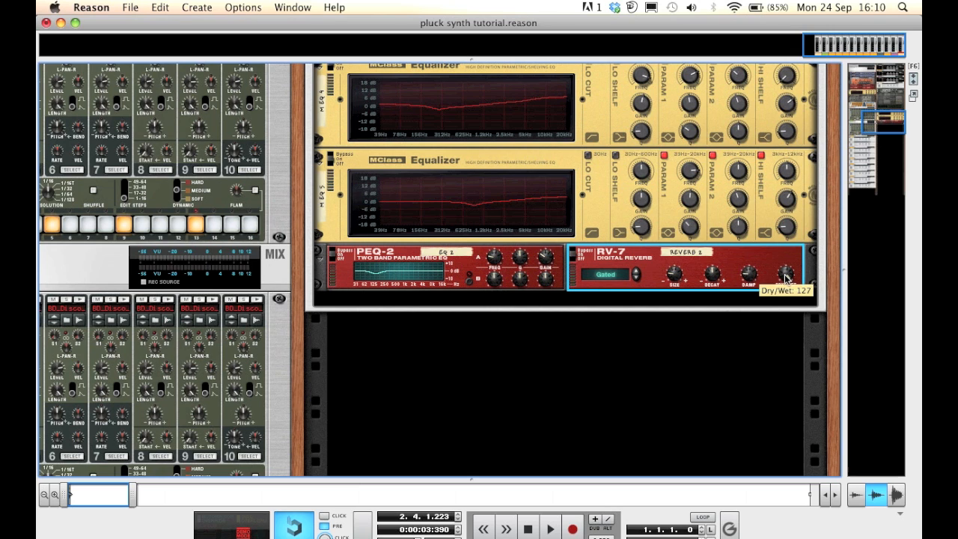
drag(785, 277, 861, 438)
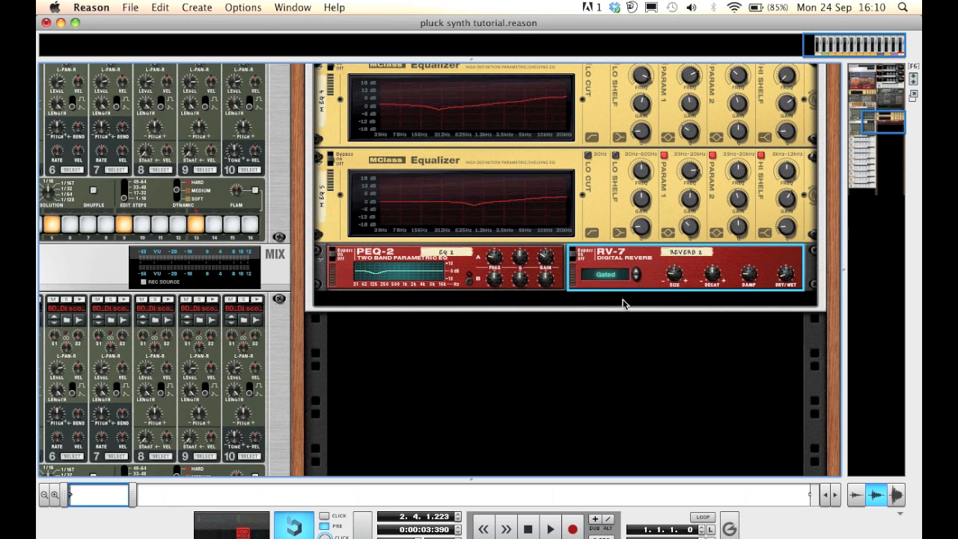
Insert an MClass Compressor below the PEQ-2 and reverb
right_click(586, 292)
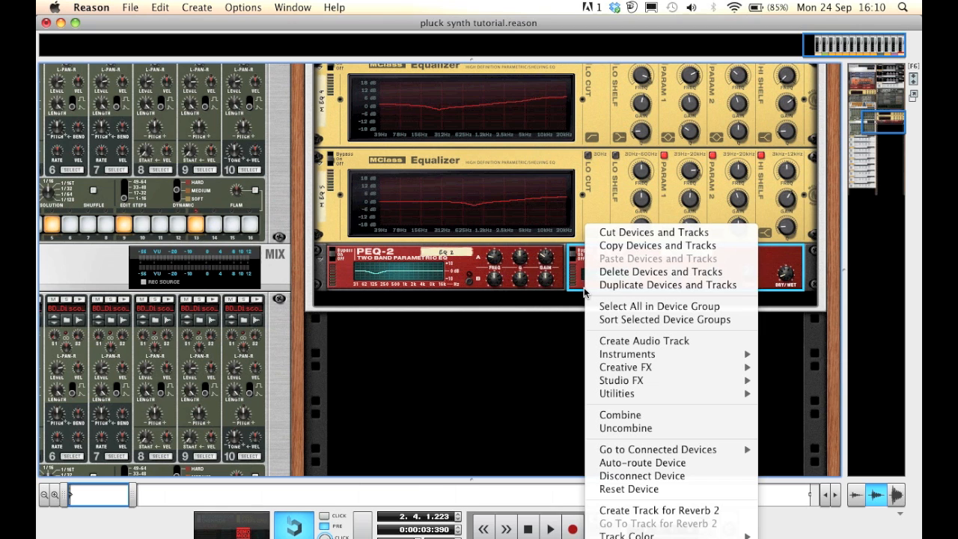
mouse_move(752, 380)
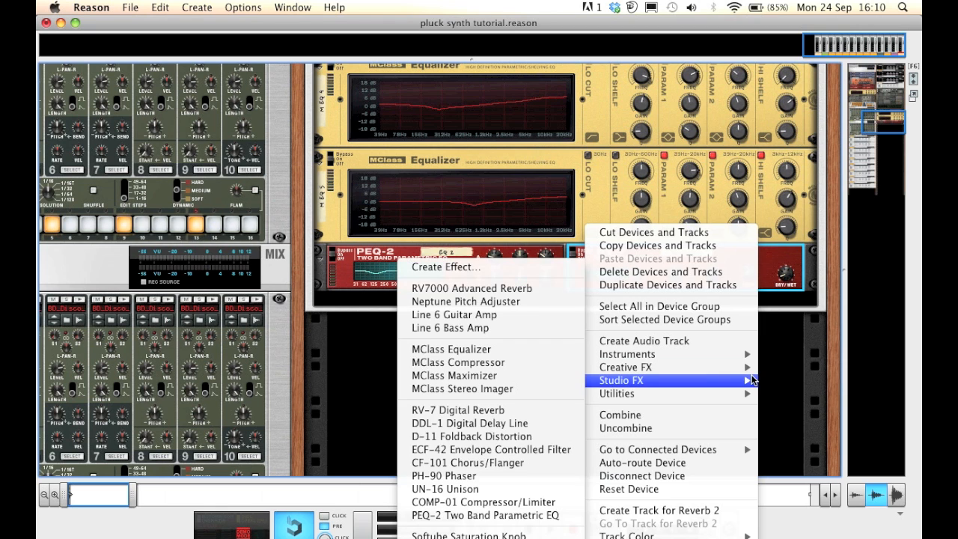
click(535, 366)
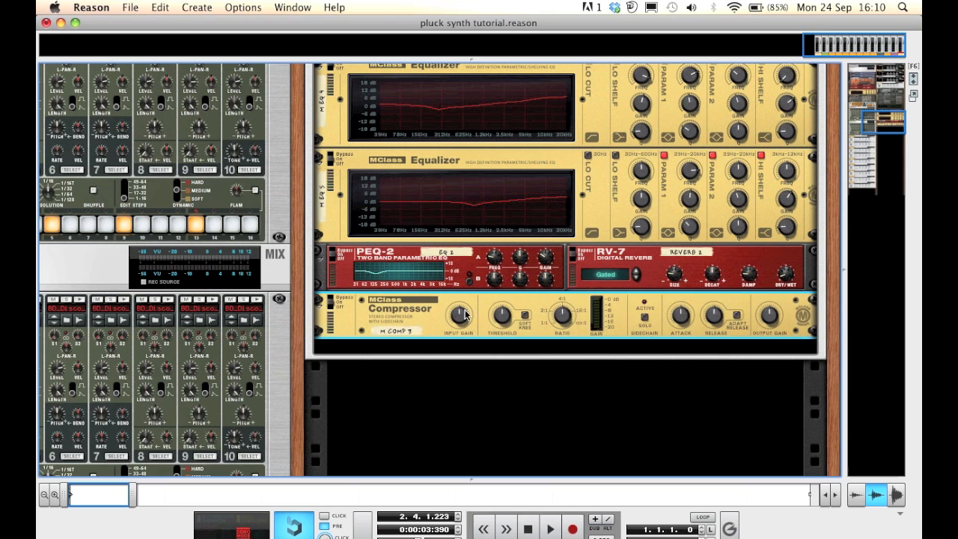
Raise the compressor's input gain and threshold
drag(459, 316, 459, 278)
mouse_move(502, 318)
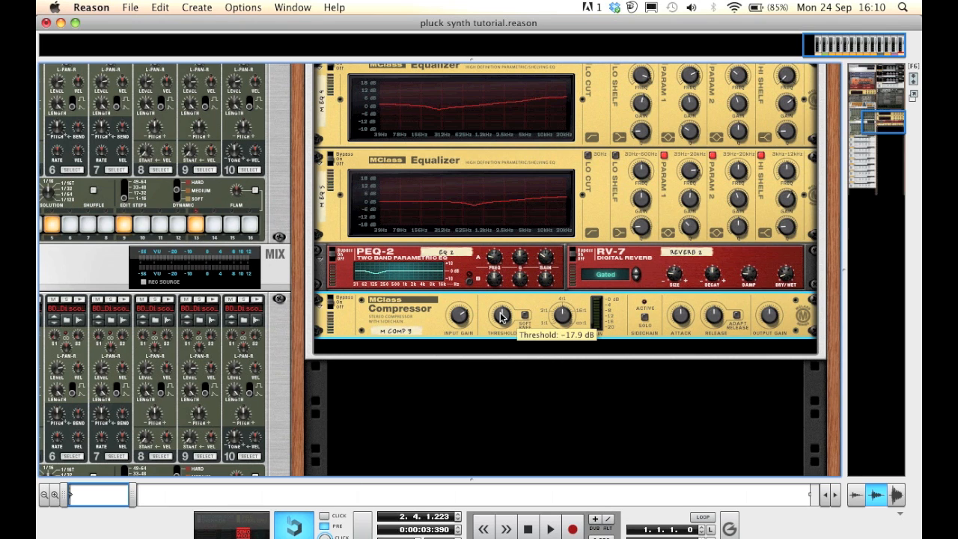
drag(502, 318, 500, 300)
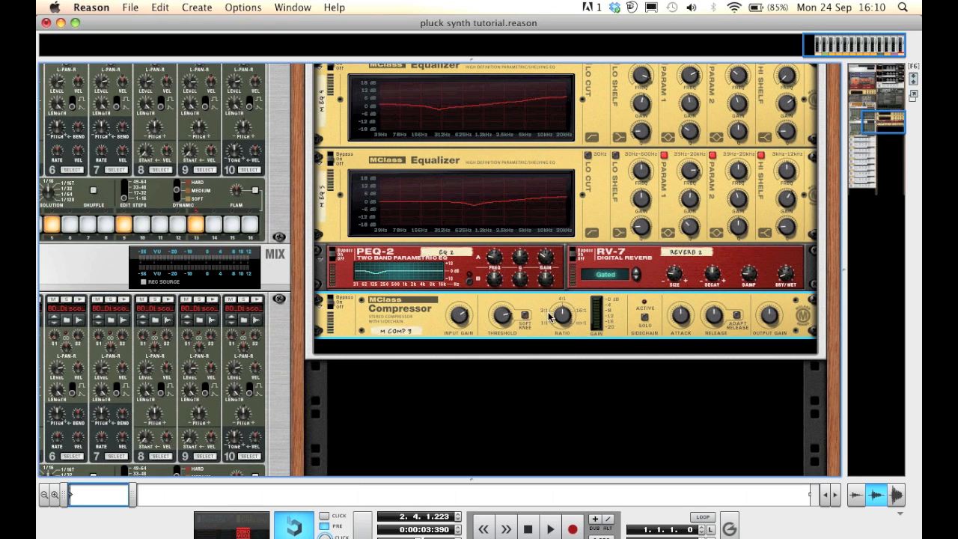
Enable the compressor's soft knee and lower its ratio
click(525, 315)
mouse_move(562, 320)
mouse_down()
mouse_move(567, 342)
mouse_move(569, 332)
mouse_up()
Shorten the compressor's attack time
mouse_move(679, 320)
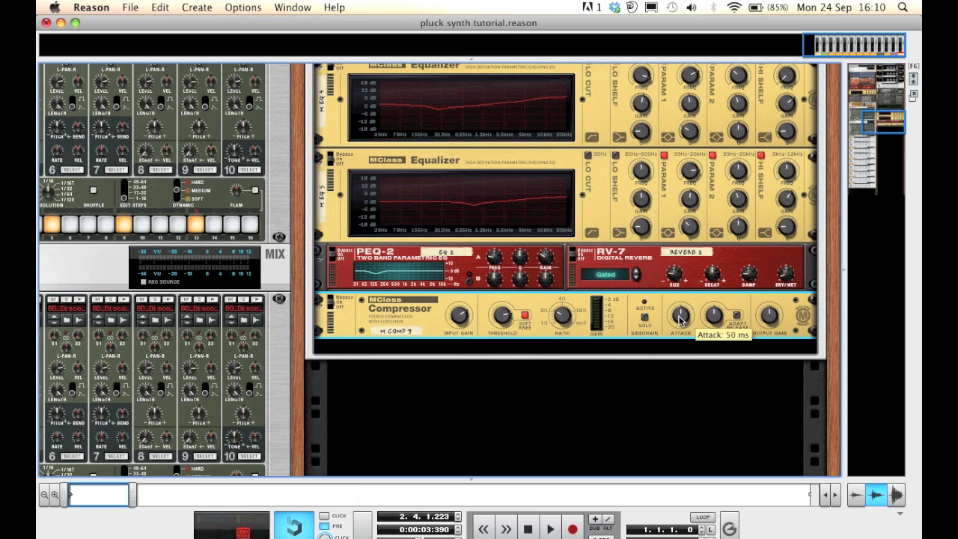
drag(679, 320, 689, 379)
mouse_move(713, 320)
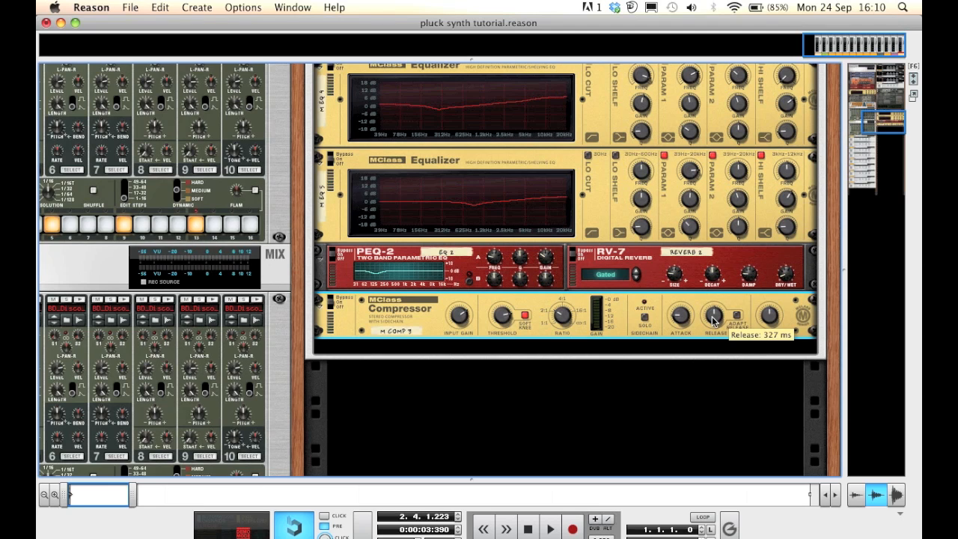
Fine-tune the compressor's release time and output gain
drag(713, 320, 712, 319)
mouse_move(769, 319)
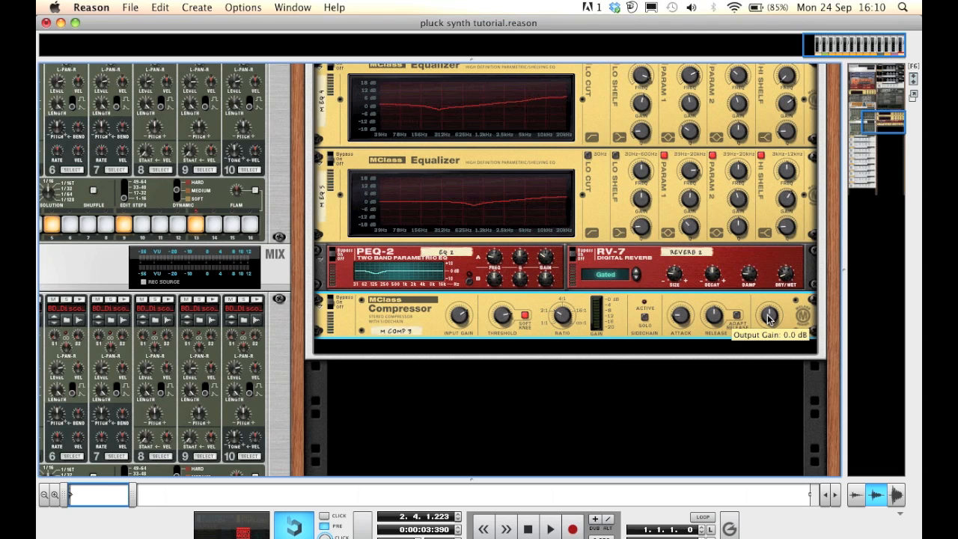
drag(768, 319, 769, 317)
scroll(767, 317, down, 3)
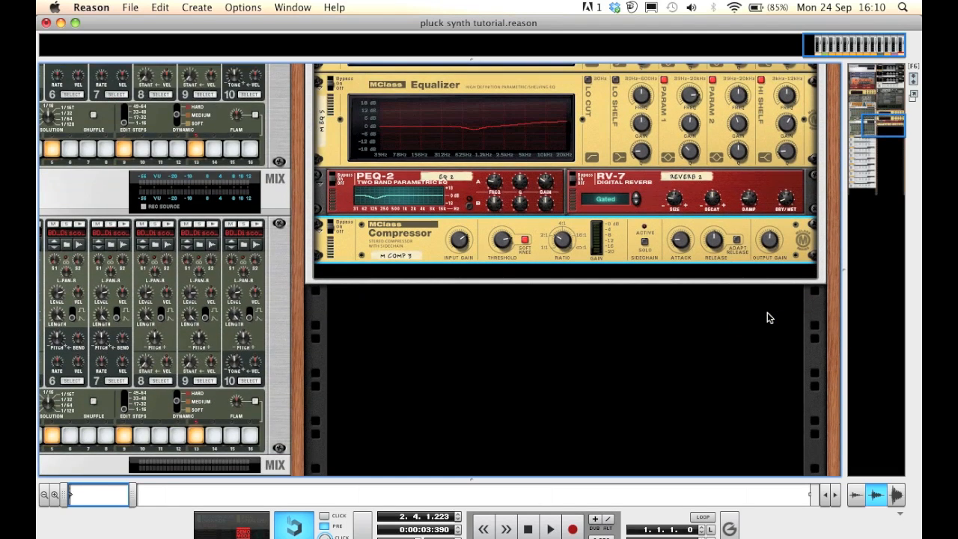
Play the song and browse the rack to audition the pluck sound with its effects
key(F6)
key(F7)
key(space)
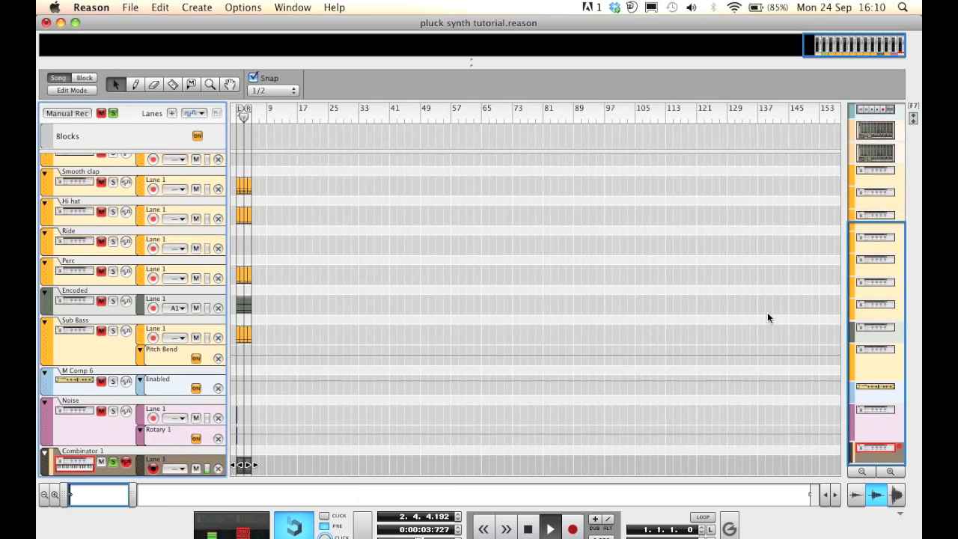
key(F6)
key(F7)
key(F6)
scroll(767, 314, up, 10)
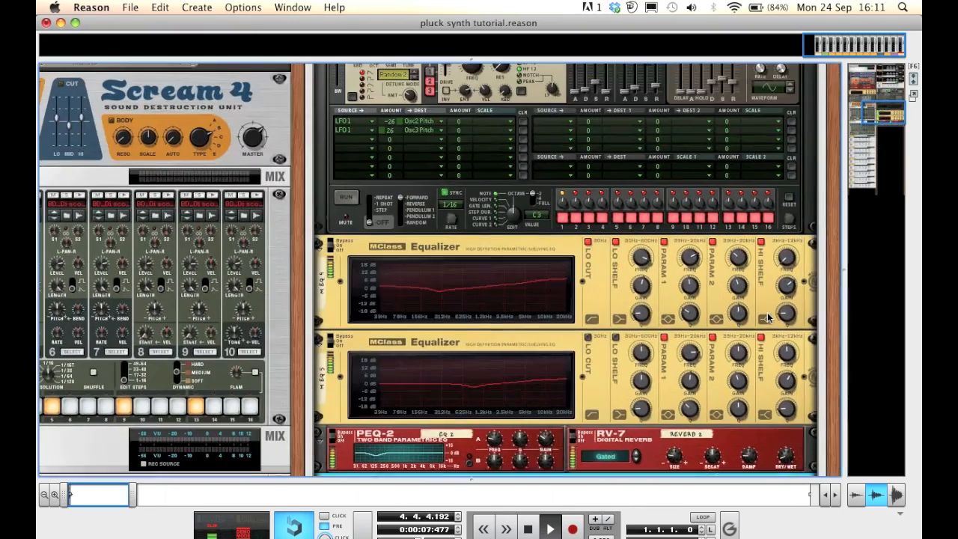
scroll(767, 318, up, 10)
scroll(767, 317, up, 2)
scroll(766, 317, down, 5)
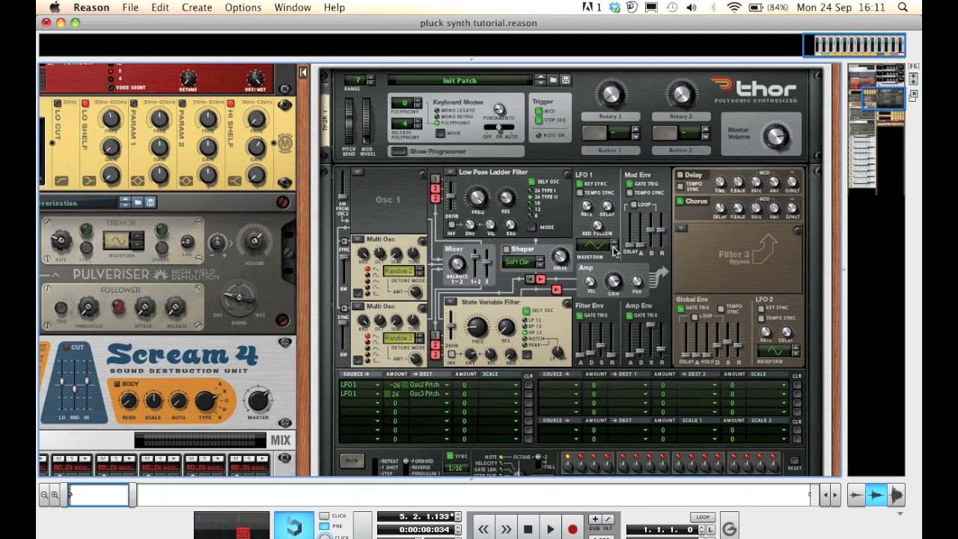
scroll(627, 320, down, 3)
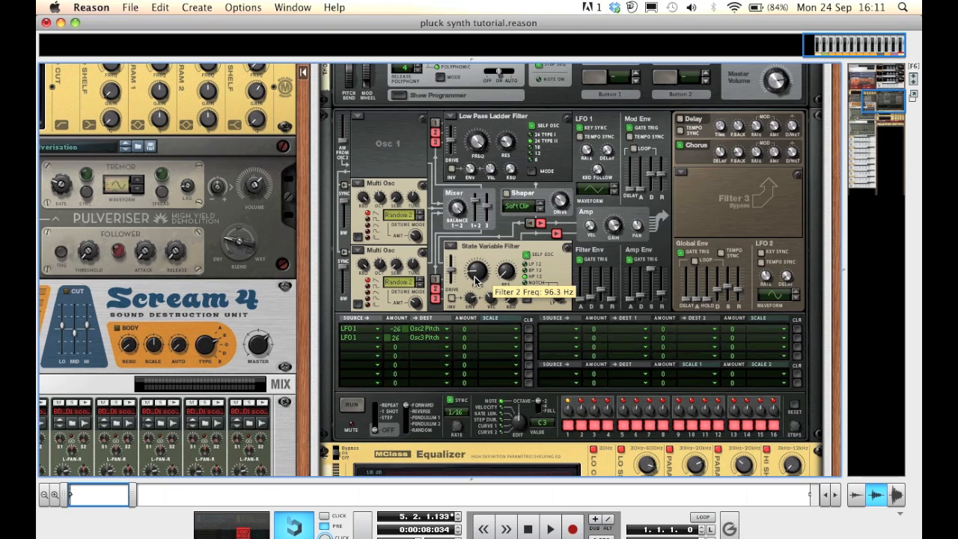
scroll(476, 280, down, 15)
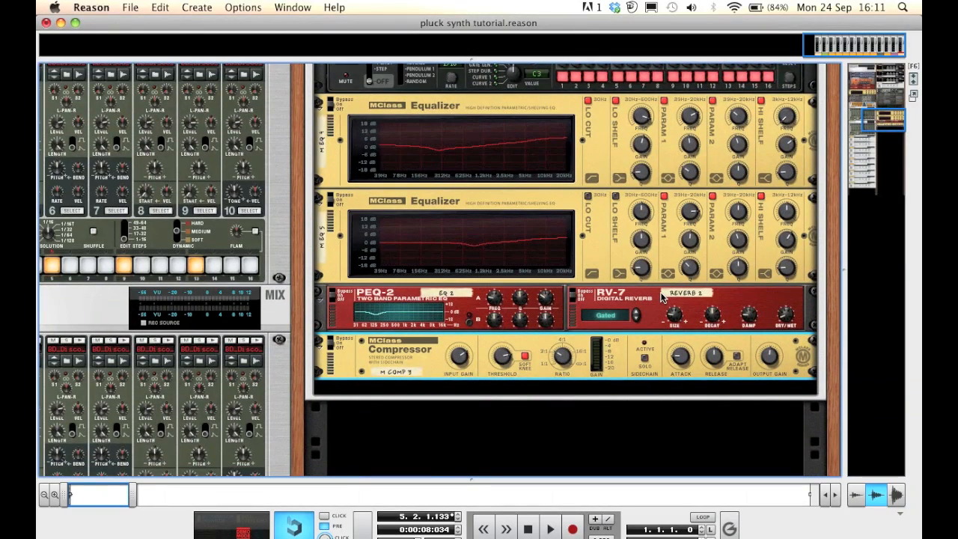
scroll(660, 297, up, 10)
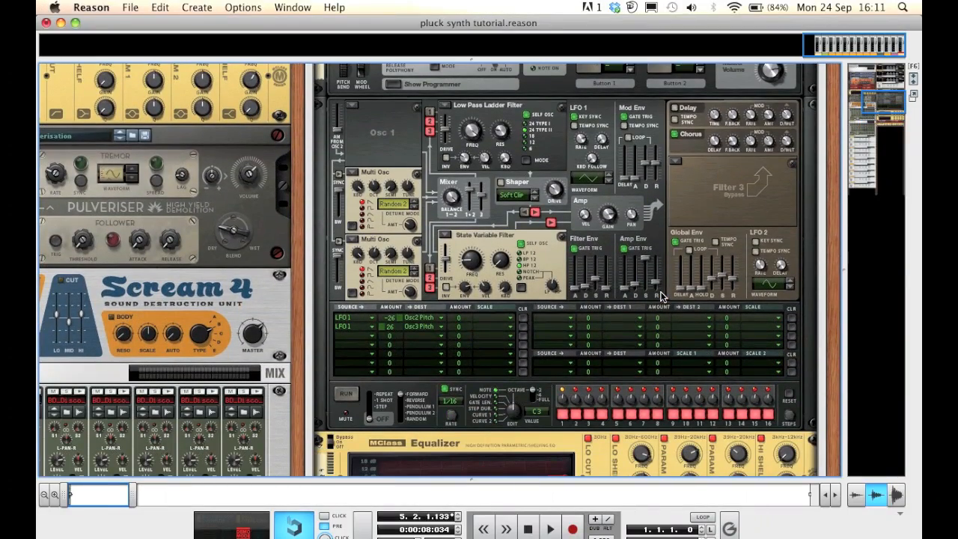
Try lengthening Thor's amp envelope release during playback, then undo that change
mouse_move(659, 289)
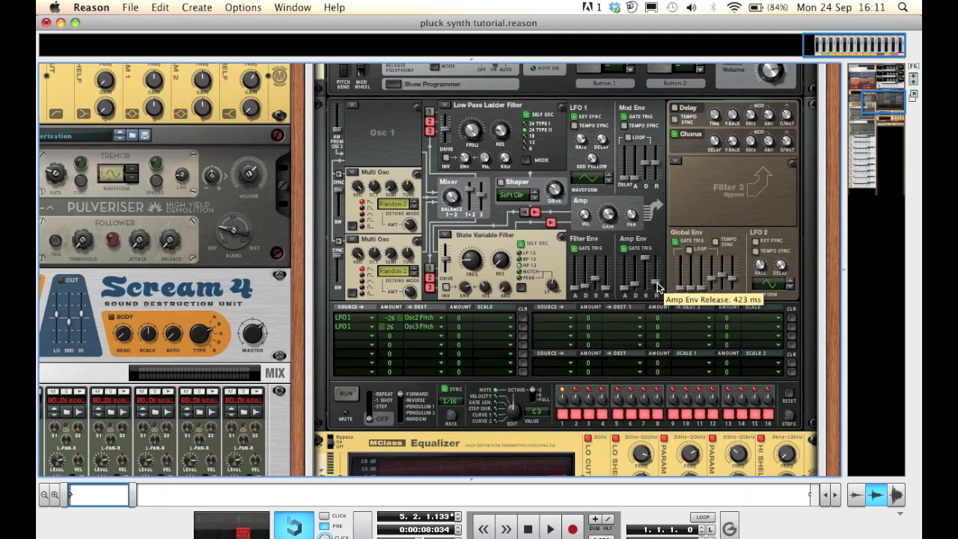
key(space)
key(space)
key(shift+Return)
key(space)
drag(658, 289, 658, 272)
key(space)
key(super+z)
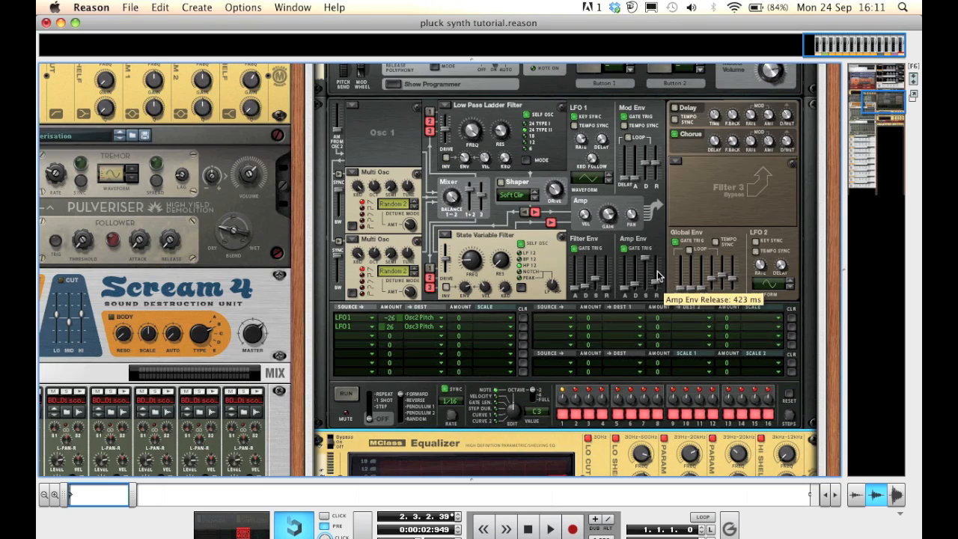
scroll(657, 277, down, 8)
scroll(658, 277, up, 4)
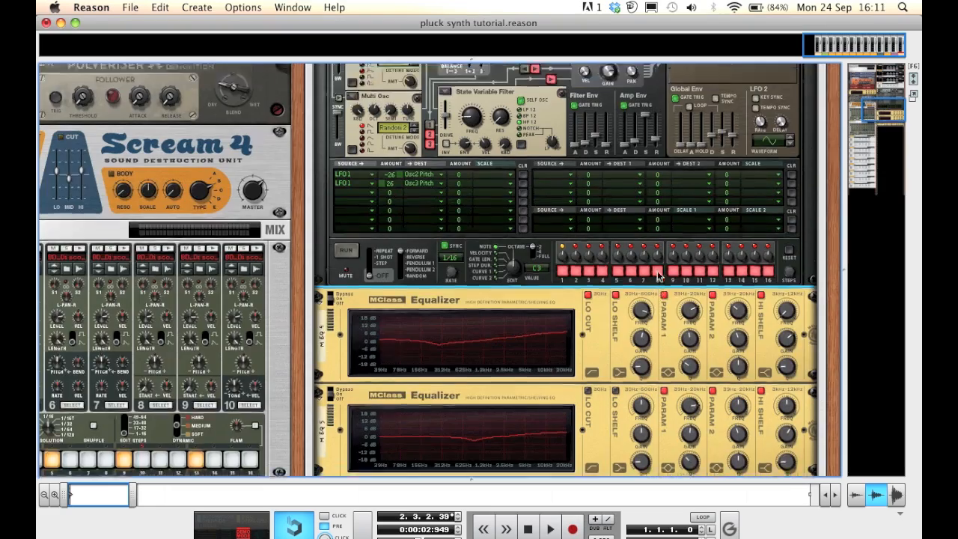
scroll(657, 276, up, 6)
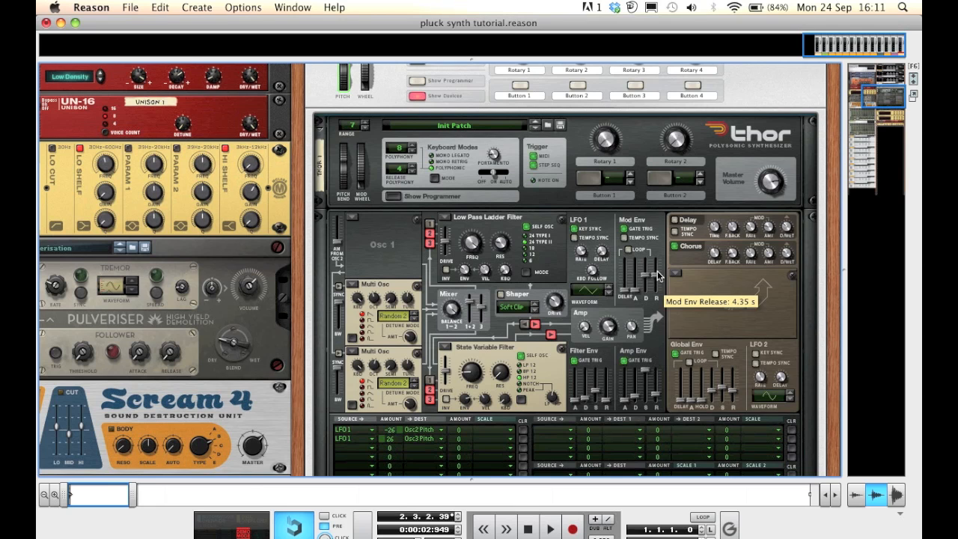
scroll(657, 276, down, 5)
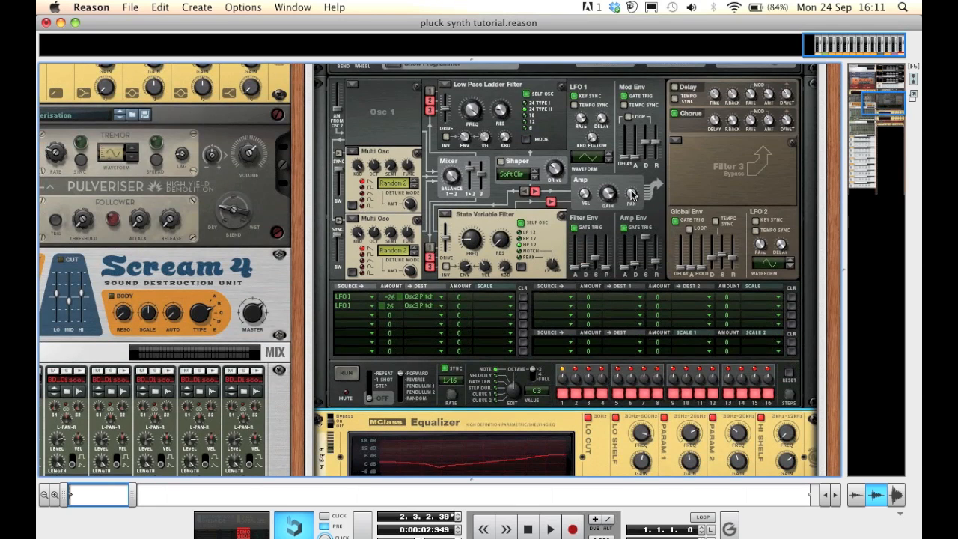